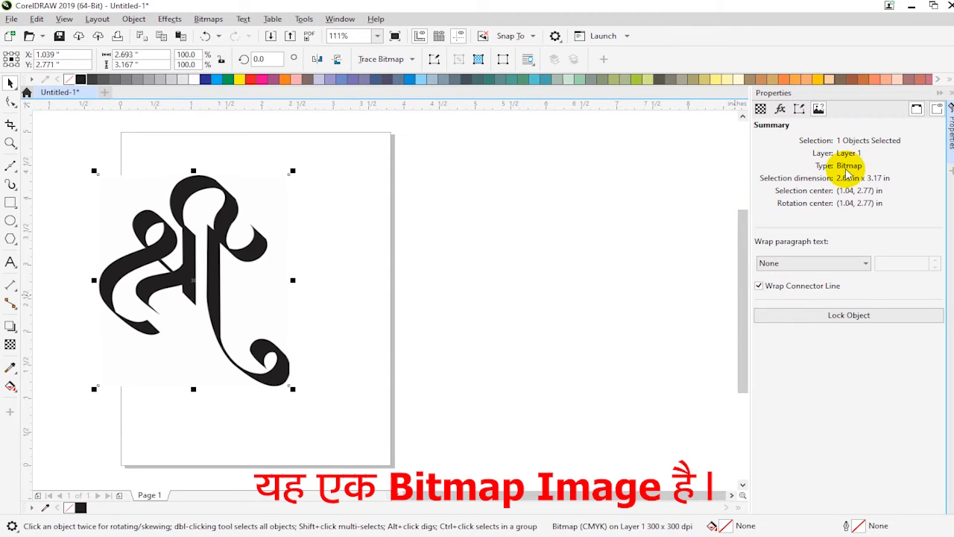
- Collapse the Properties docker and move the black calligraphy bitmap fully onto the page
click(939, 92)
click(573, 233)
drag(309, 293, 374, 324)
key(z)
drag(504, 432, 469, 430)
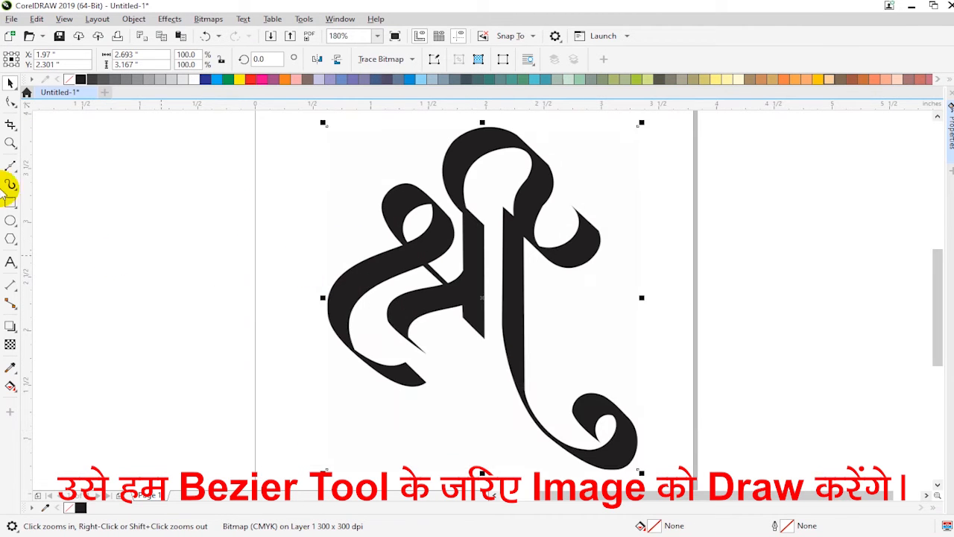
- Activate the Bézier tool and set the default outline colour for new curves to red
click(10, 167)
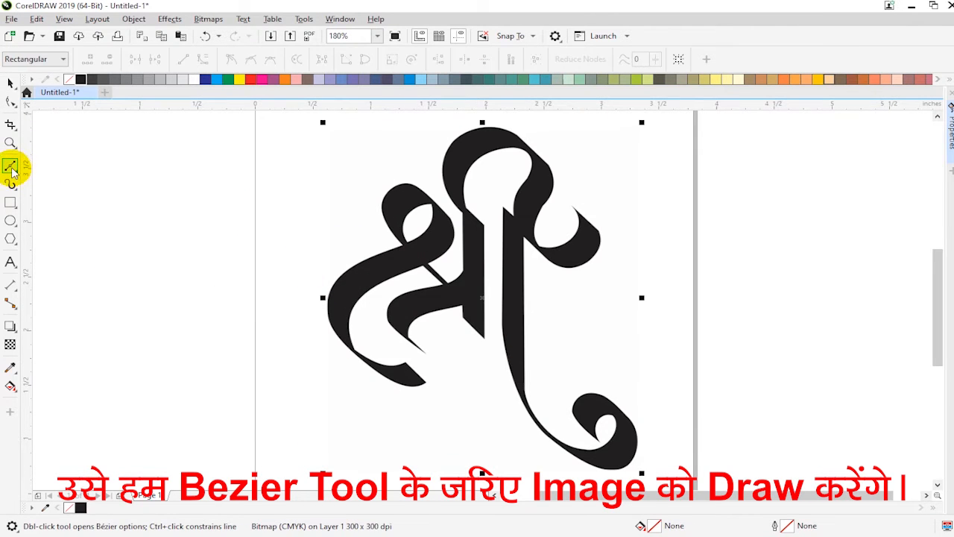
click(12, 170)
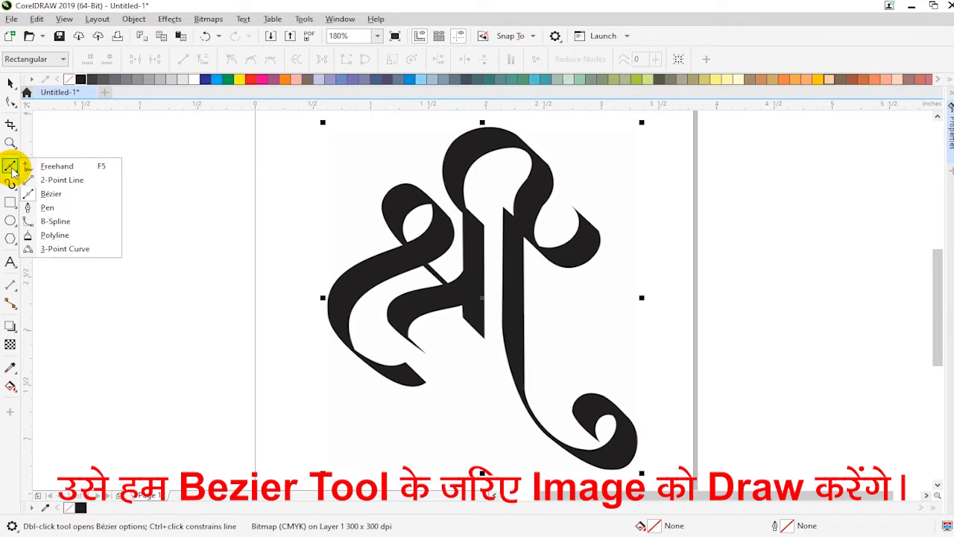
click(60, 194)
click(448, 282)
scroll(521, 164, up, 3)
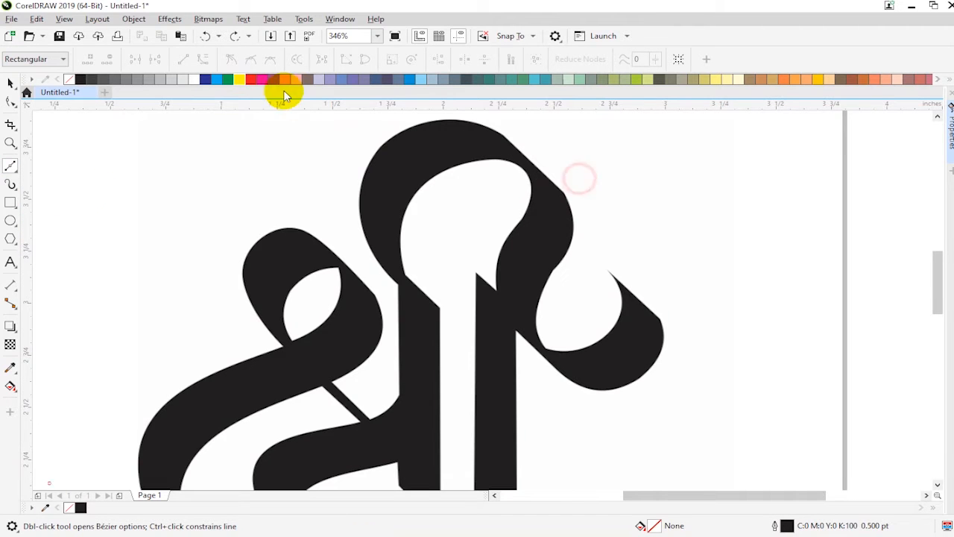
click(250, 79)
click(501, 351)
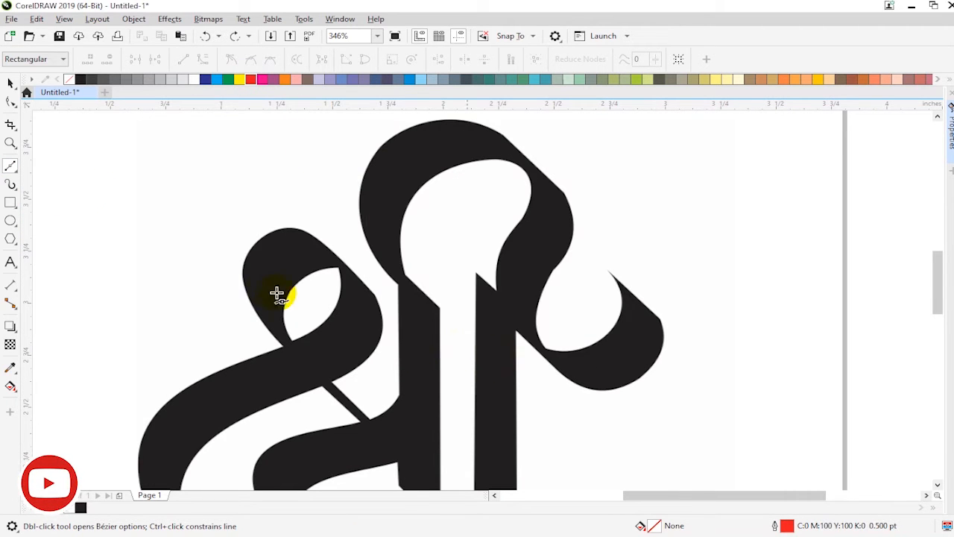
- Trace the outer edge of the letter's left loop with straight Bézier segments, starting at its lower junction with the long stroke
click(281, 346)
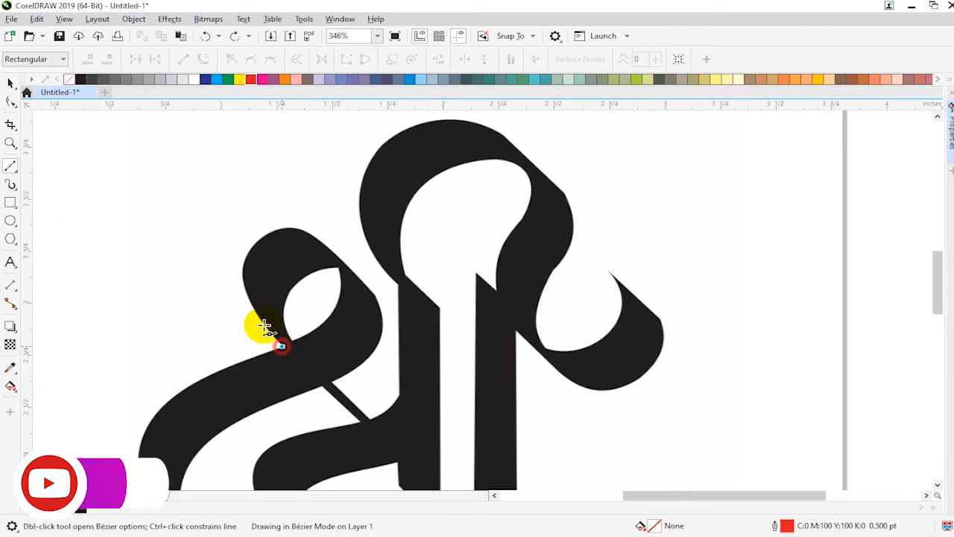
click(251, 252)
click(303, 226)
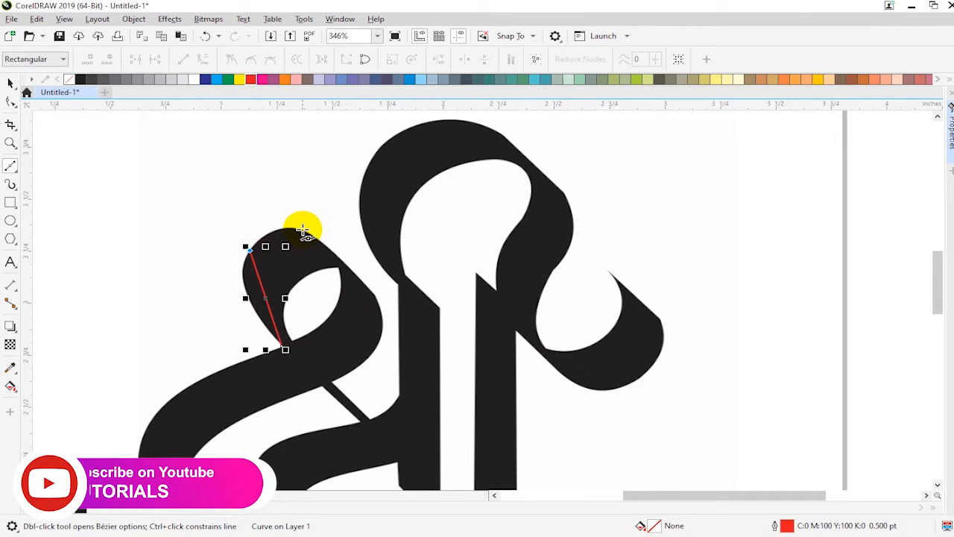
click(377, 290)
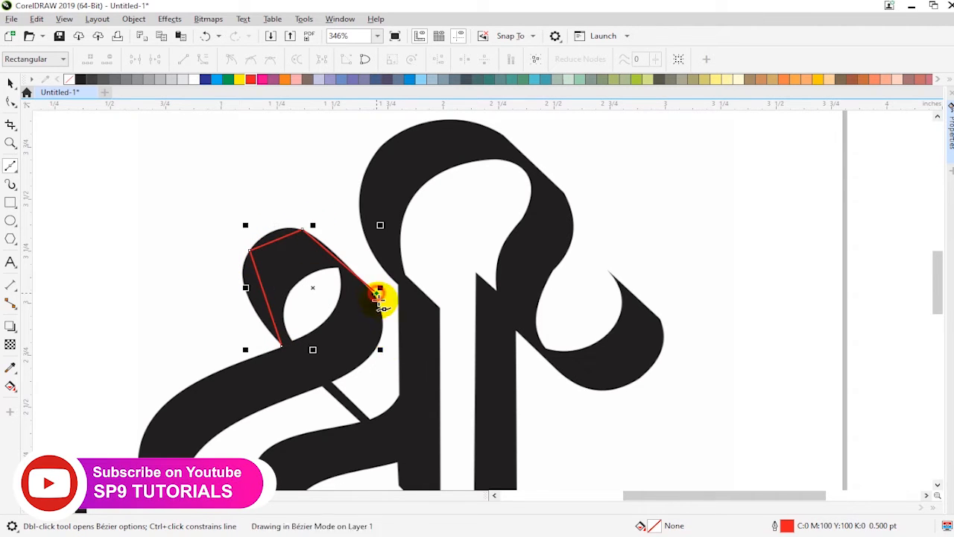
key(ctrl+z)
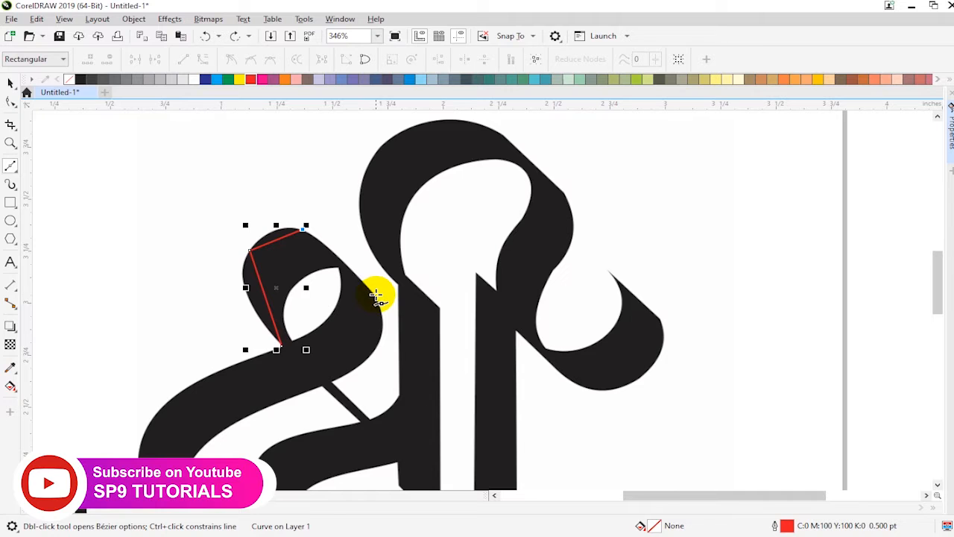
click(377, 292)
click(372, 356)
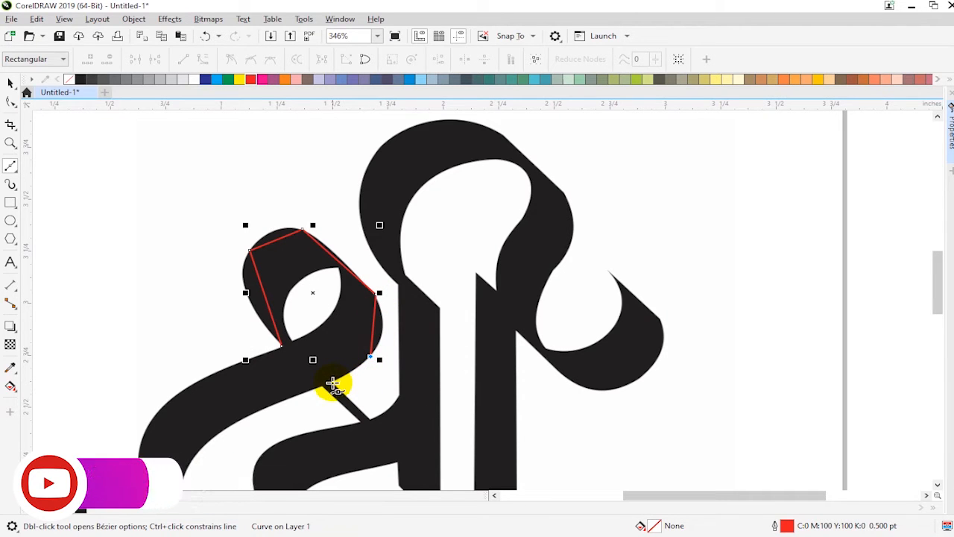
- Continue the path along the upper edge of the thin diagonal bar and up the left edge of the middle stem
click(332, 381)
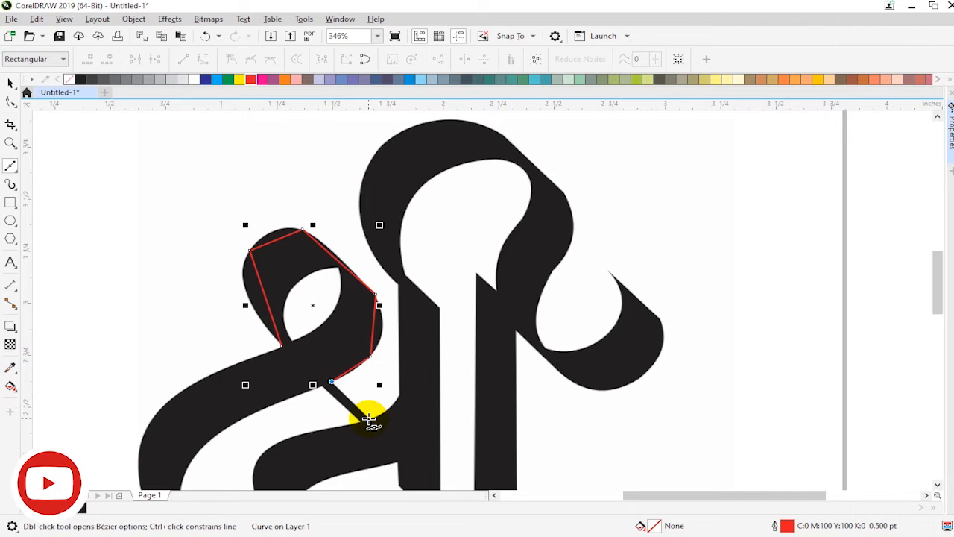
click(369, 419)
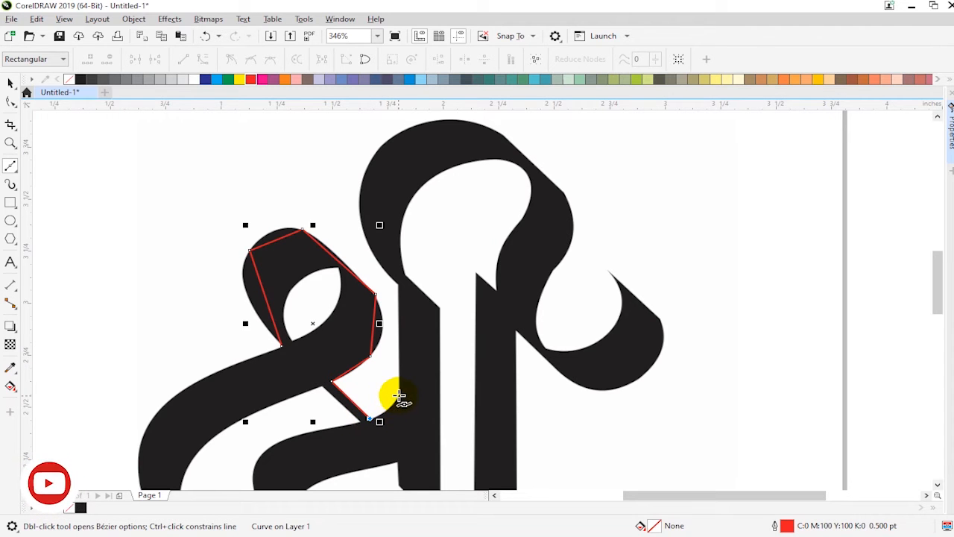
click(399, 396)
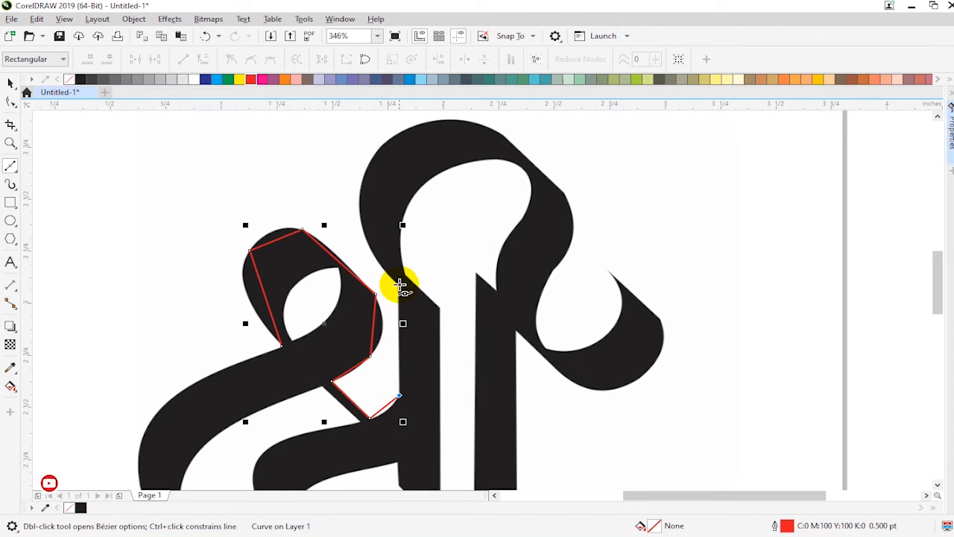
click(398, 285)
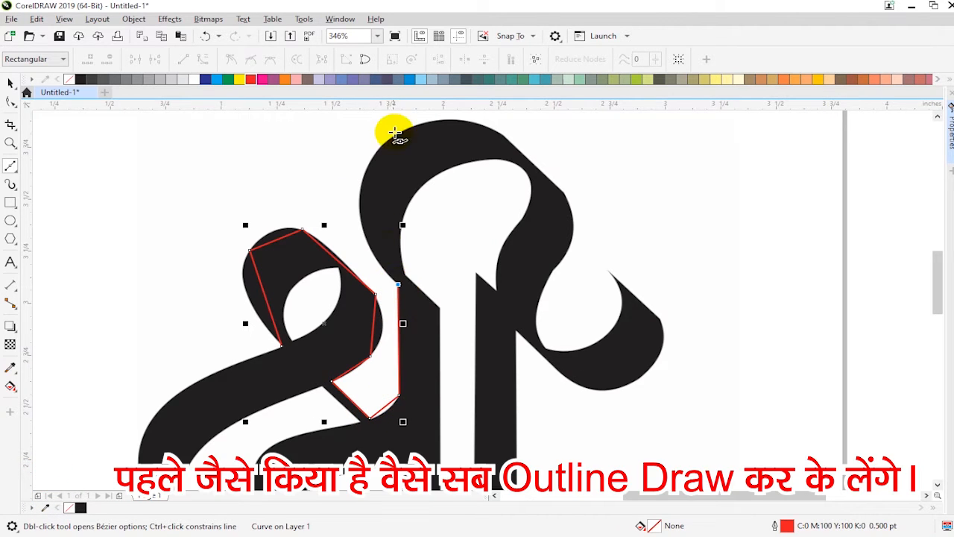
- Continue the path with straight segments around the outer edge of the large top loop to where the right hook begins
click(407, 126)
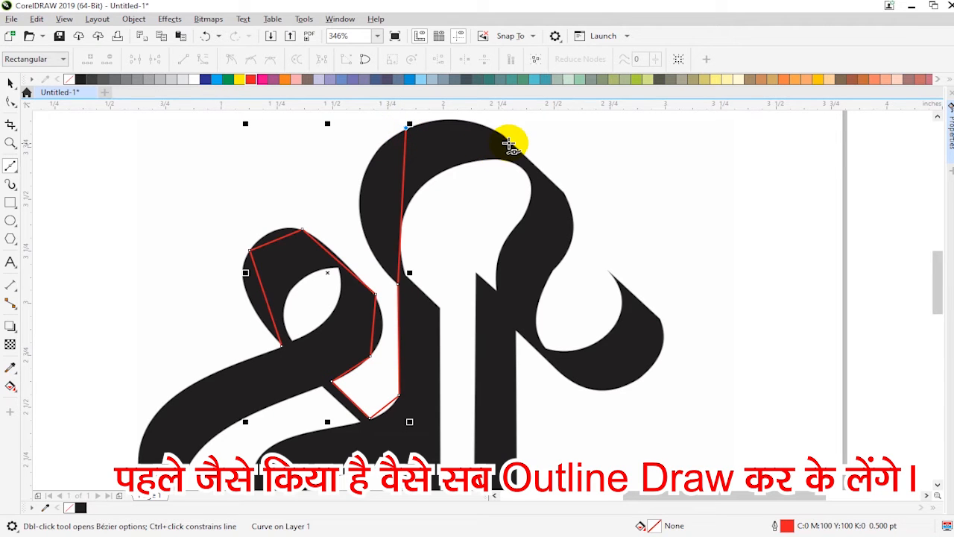
click(502, 133)
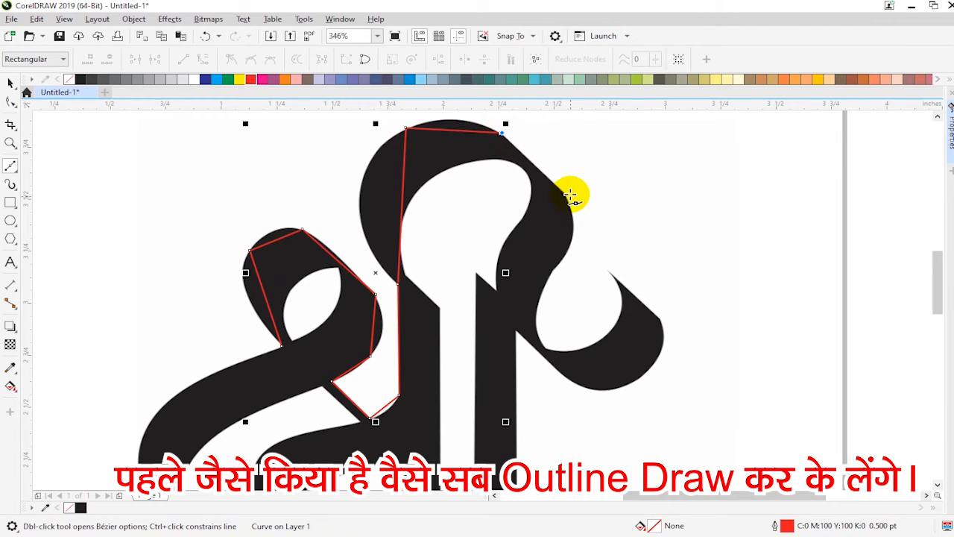
click(565, 195)
click(549, 274)
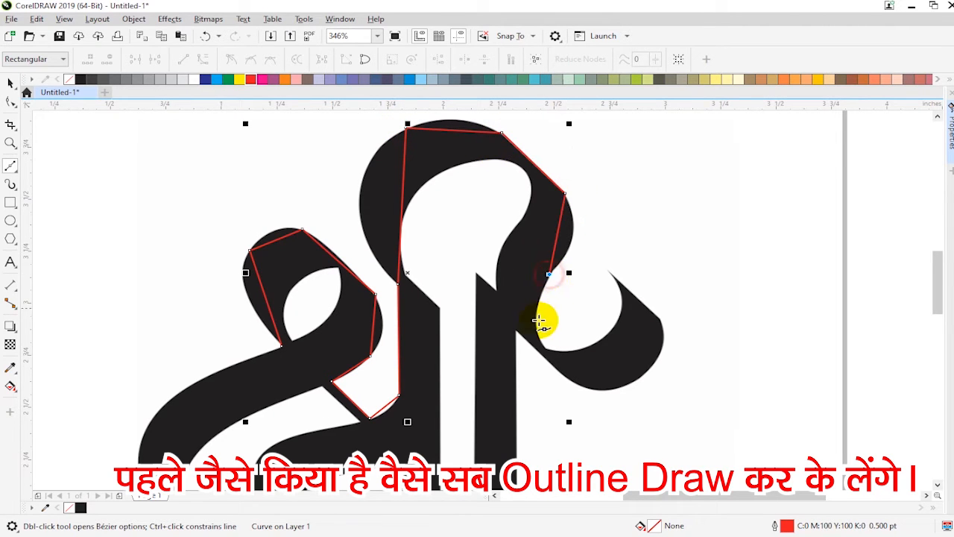
- Trace the right hook with straight segments along its inner curve, tip and underside, ending at the right stem
click(545, 347)
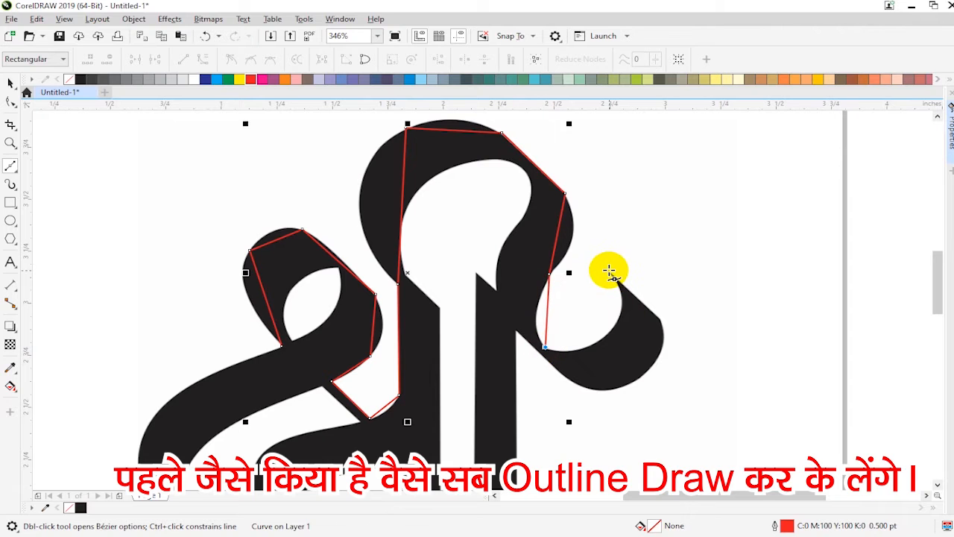
click(609, 272)
click(661, 320)
key(ctrl+z)
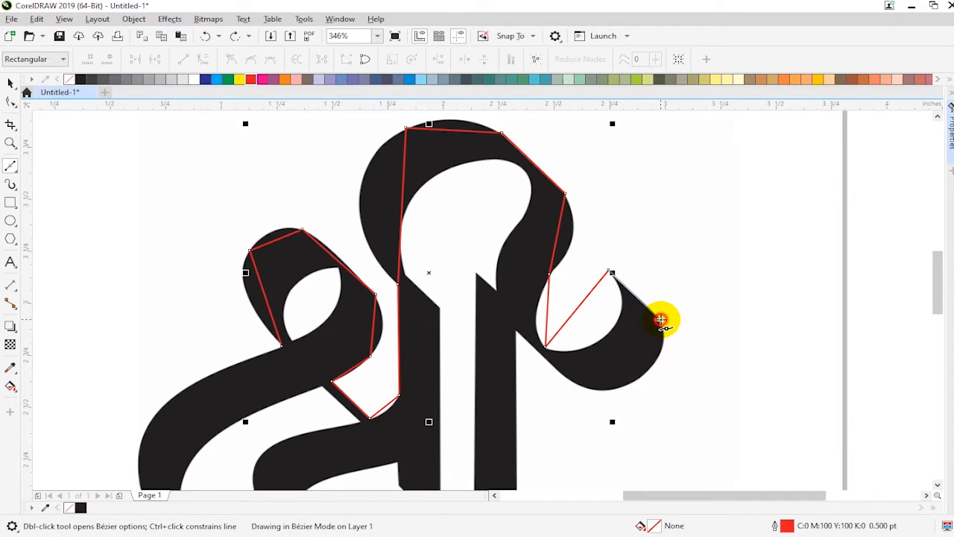
click(661, 320)
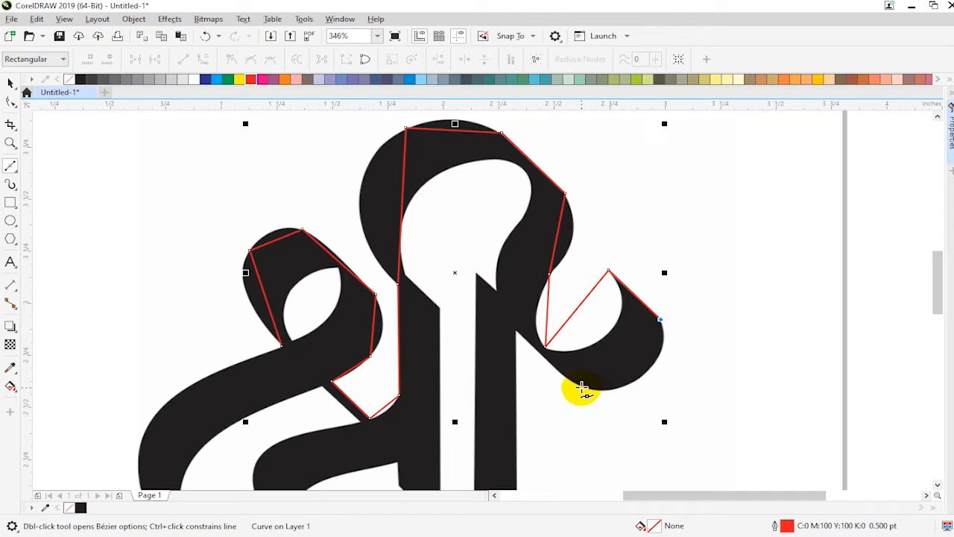
click(641, 379)
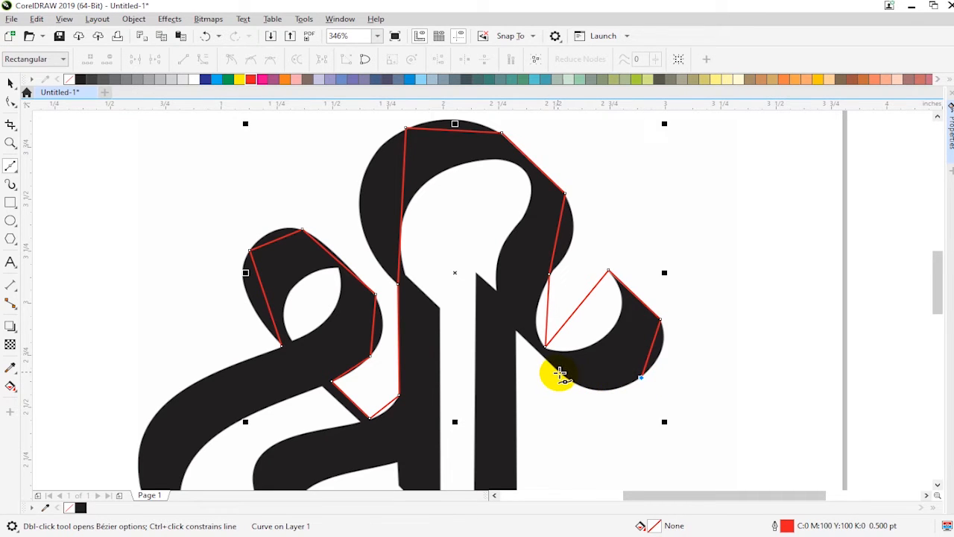
double_click(559, 373)
click(517, 330)
- Continue the path down the right edge of the right stem to the start of its curved tail
click(936, 483)
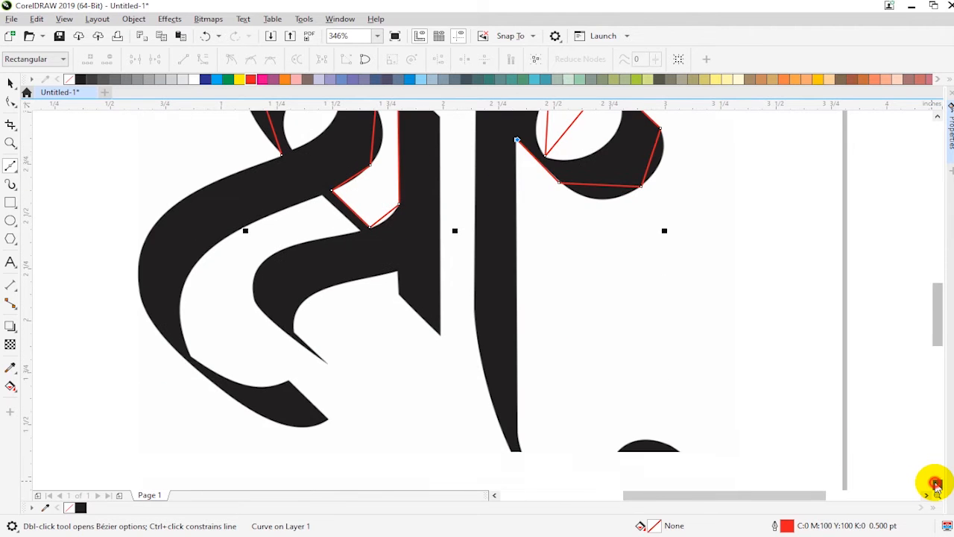
key(ctrl+z)
double_click(516, 141)
click(518, 437)
click(937, 484)
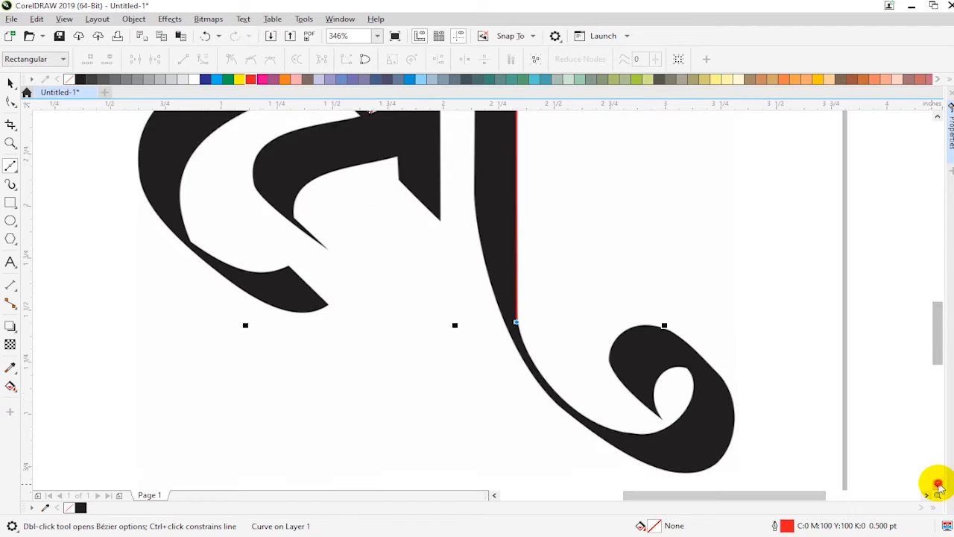
- Trace the curled tail with straight segments along its inner curve, around the curl and back along its lower edge
click(624, 394)
click(687, 331)
click(661, 379)
click(610, 319)
click(668, 290)
click(723, 339)
key(ctrl+z)
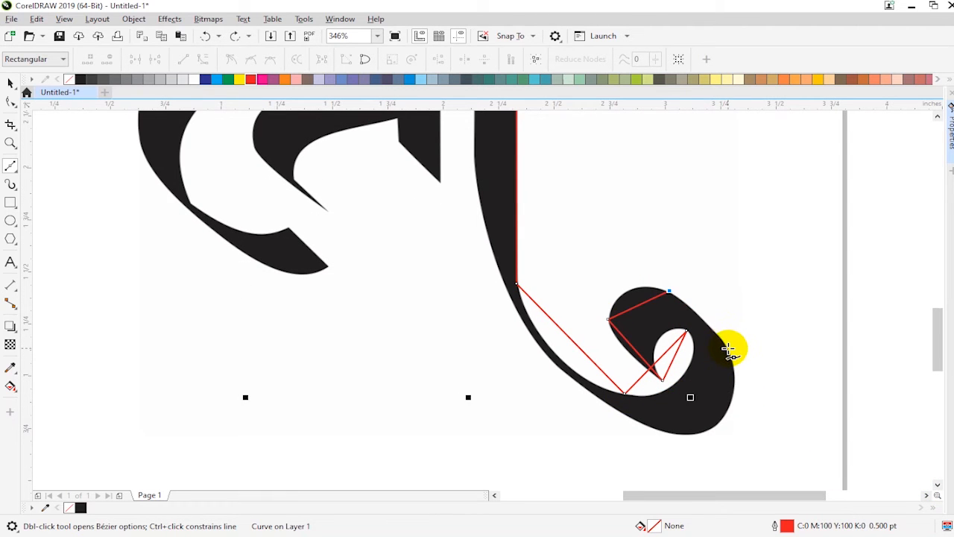
click(728, 347)
click(713, 429)
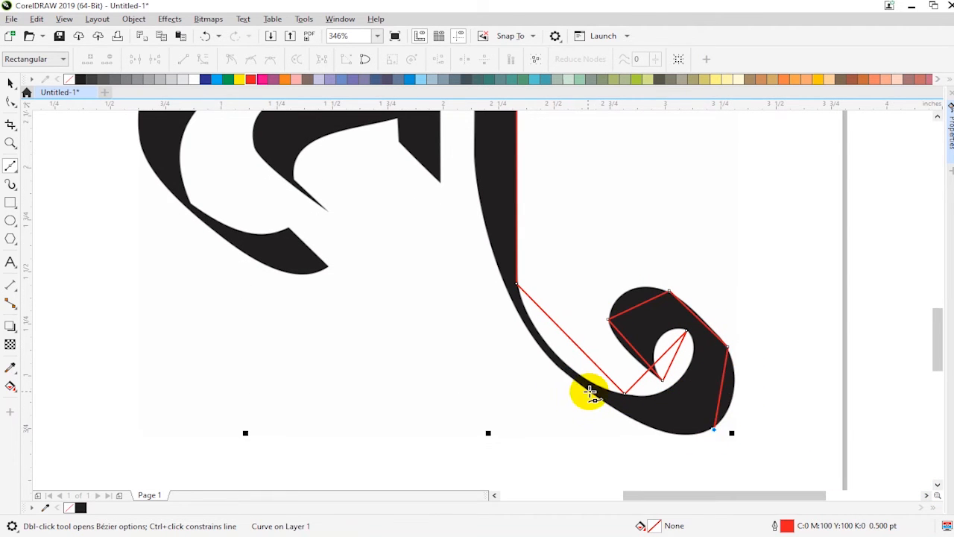
click(589, 392)
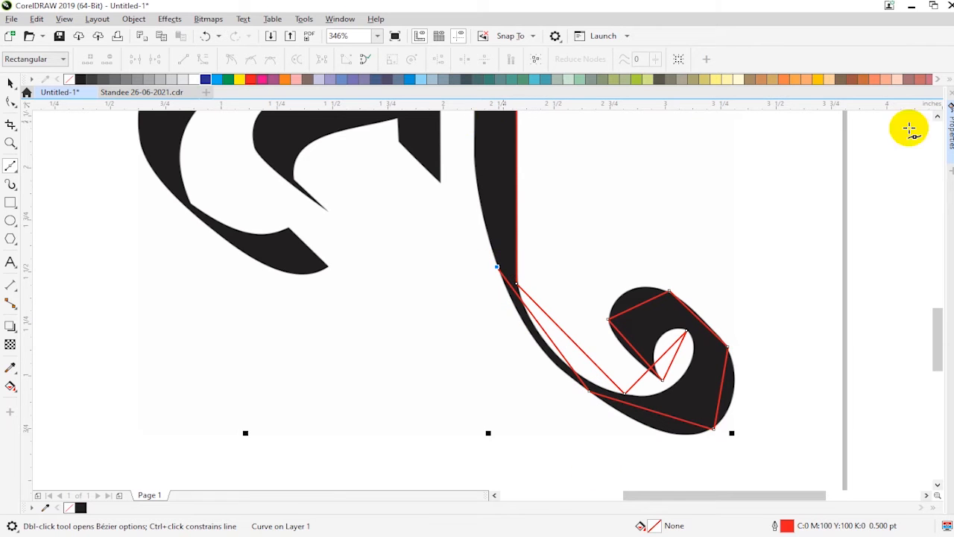
- Continue the path up the left edge of the right stem and across the slanted notch at its upper end
click(937, 117)
click(937, 117)
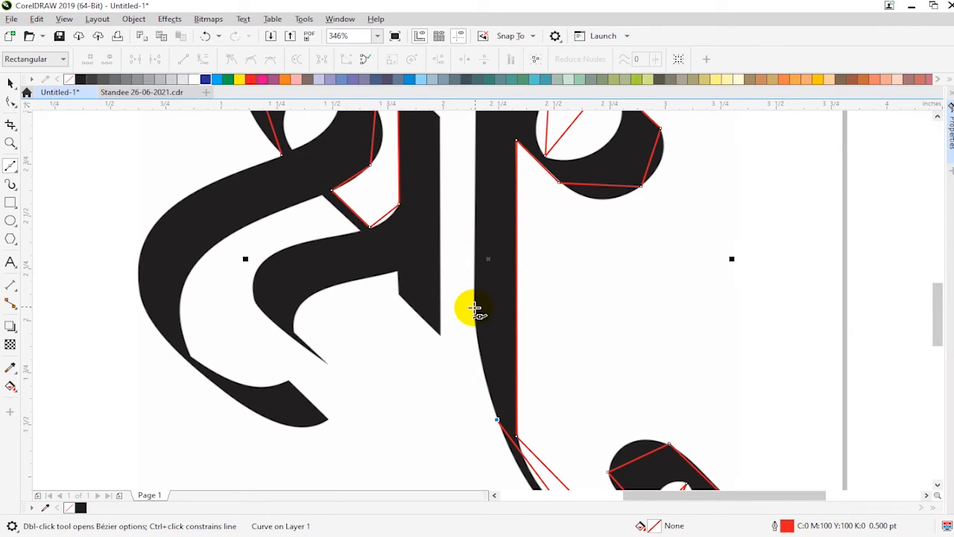
click(937, 117)
click(477, 198)
click(495, 215)
click(937, 117)
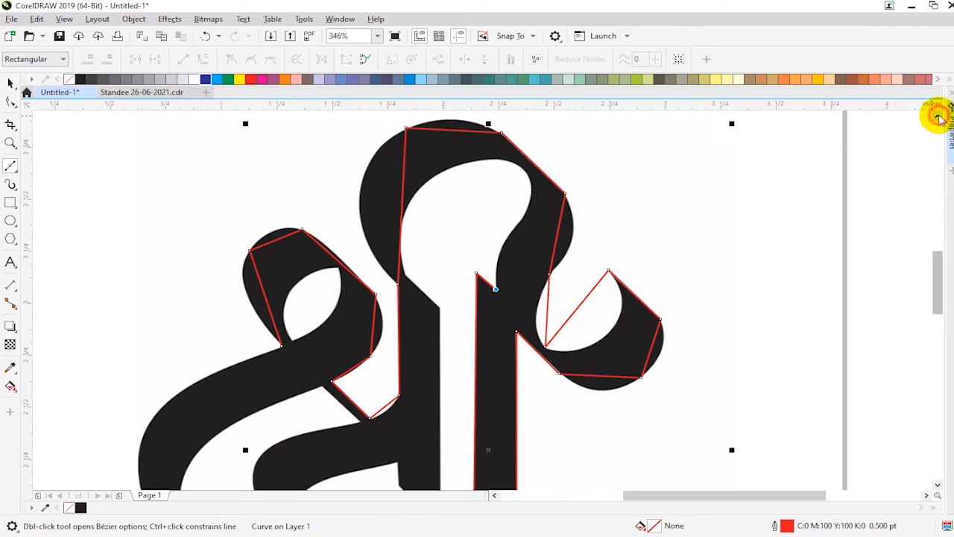
- Trace the inner edge of the large top loop and the slanted upper end of the middle stem
click(937, 117)
click(523, 254)
click(482, 199)
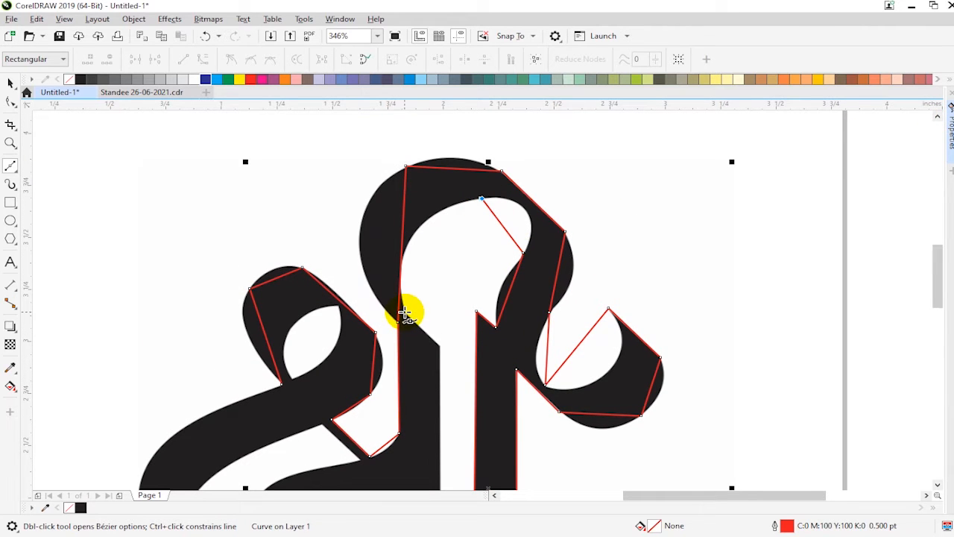
click(403, 312)
click(439, 345)
- Continue the path down the right edge of the middle stem and around its slanted lower end
click(937, 485)
click(936, 484)
click(937, 484)
click(441, 412)
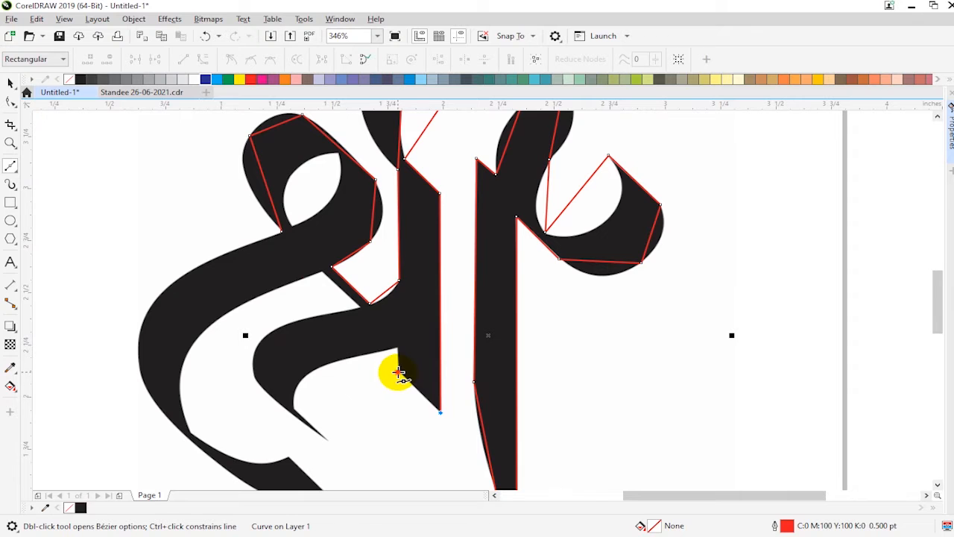
click(397, 347)
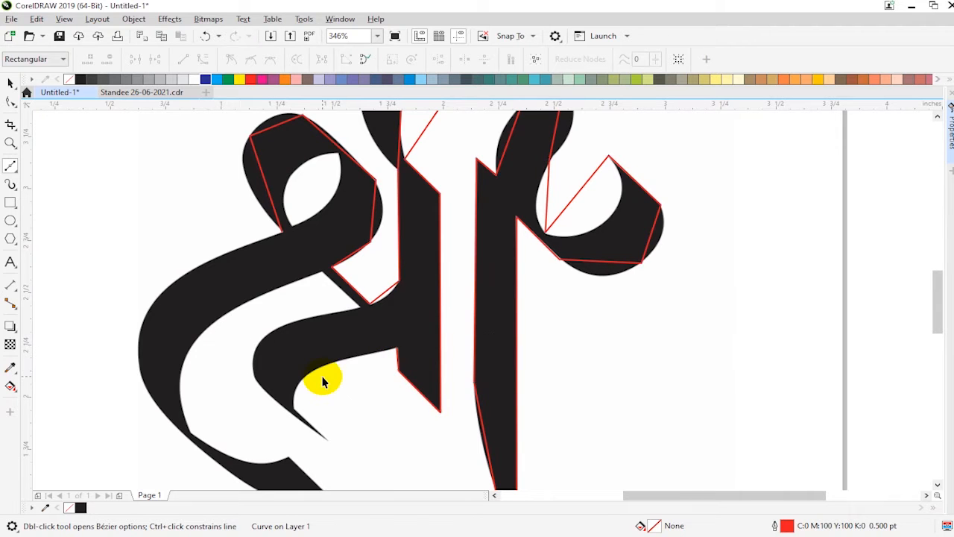
- Resume the path and trace the short inner stroke, the underside of the thin bar and the long left stroke's inner edge
key(space)
key(space)
key(space)
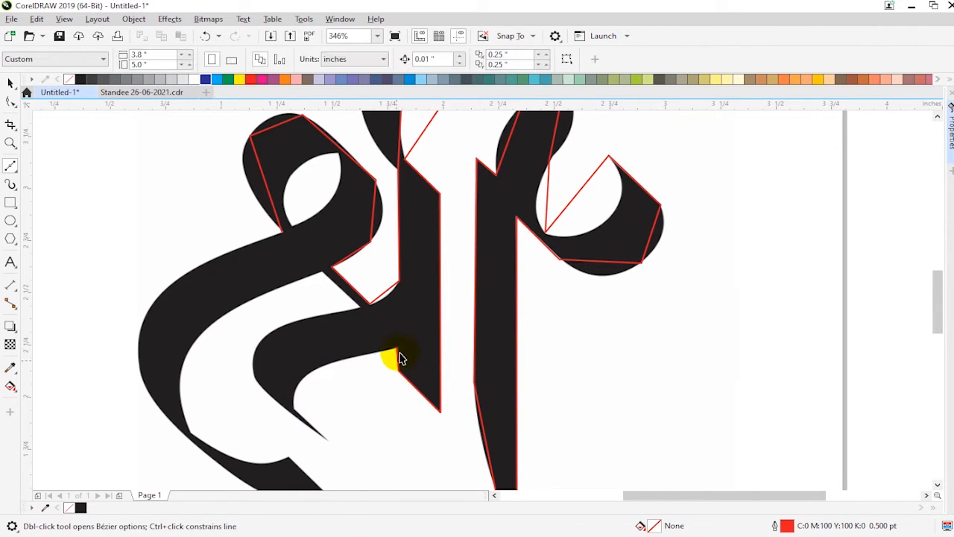
key(space)
click(295, 408)
click(328, 440)
click(254, 379)
click(325, 272)
click(189, 432)
click(287, 454)
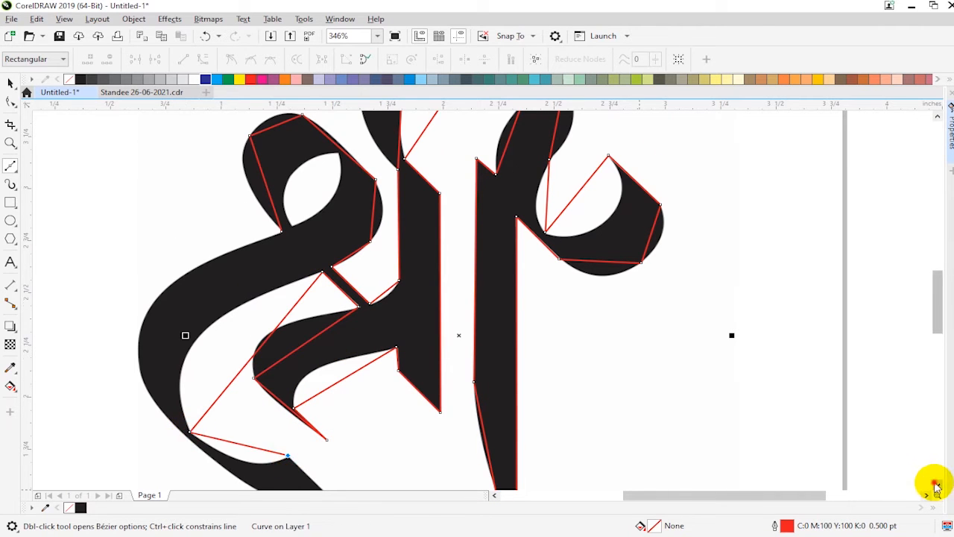
- Trace the end and outer edge of the long left stroke, closing the path at its starting node below the left loop
click(937, 484)
click(327, 456)
click(173, 243)
click(281, 192)
click(937, 116)
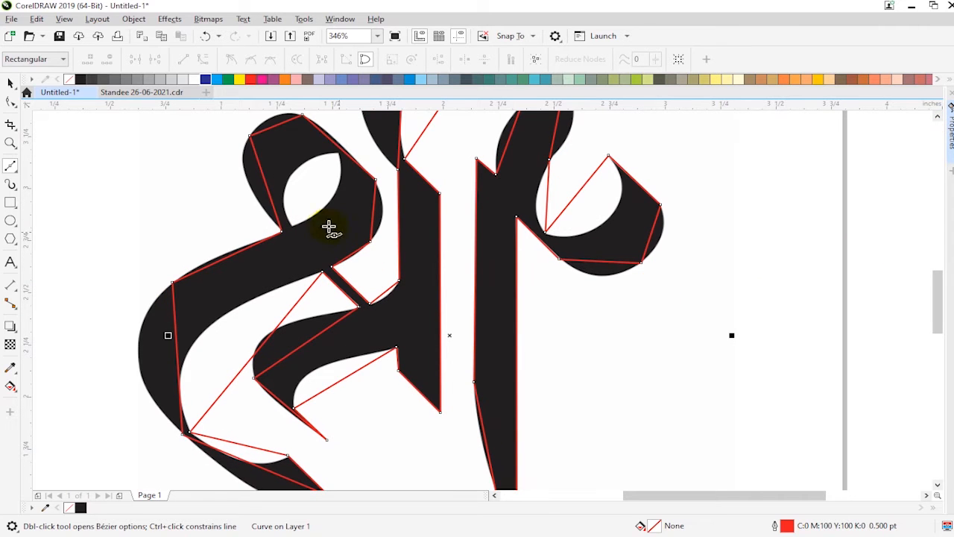
- Trace the inner opening of the left loop as a separate closed four-node path
key(space)
click(283, 222)
key(space)
click(293, 225)
click(295, 170)
click(338, 152)
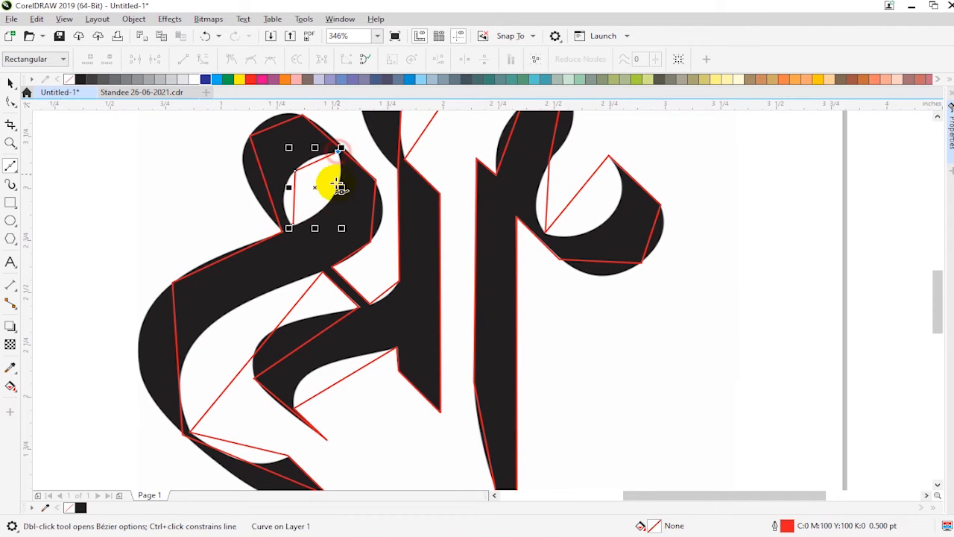
click(327, 205)
click(292, 225)
key(space)
click(622, 356)
scroll(622, 355, down, 2)
key(F2)
drag(373, 172, 788, 530)
click(713, 359)
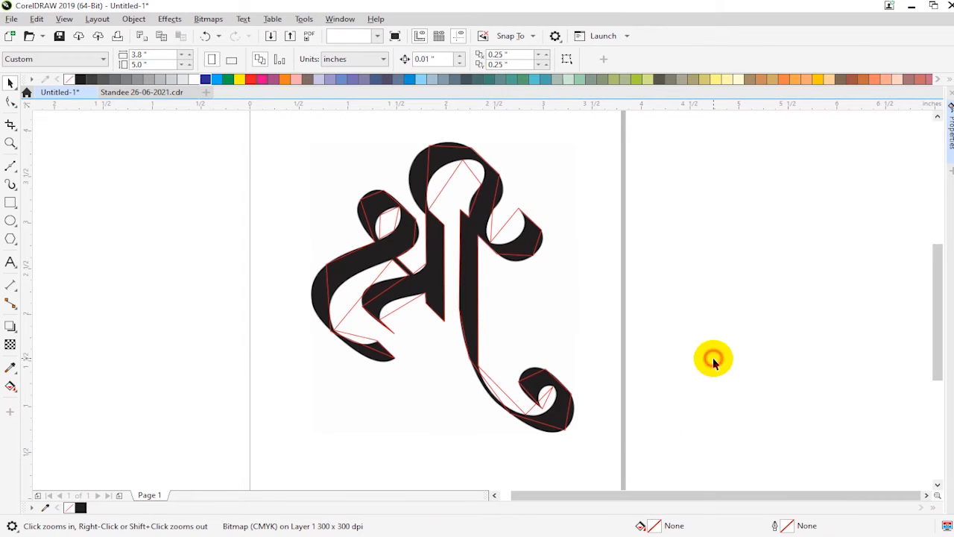
drag(245, 122, 700, 474)
shift+click(574, 209)
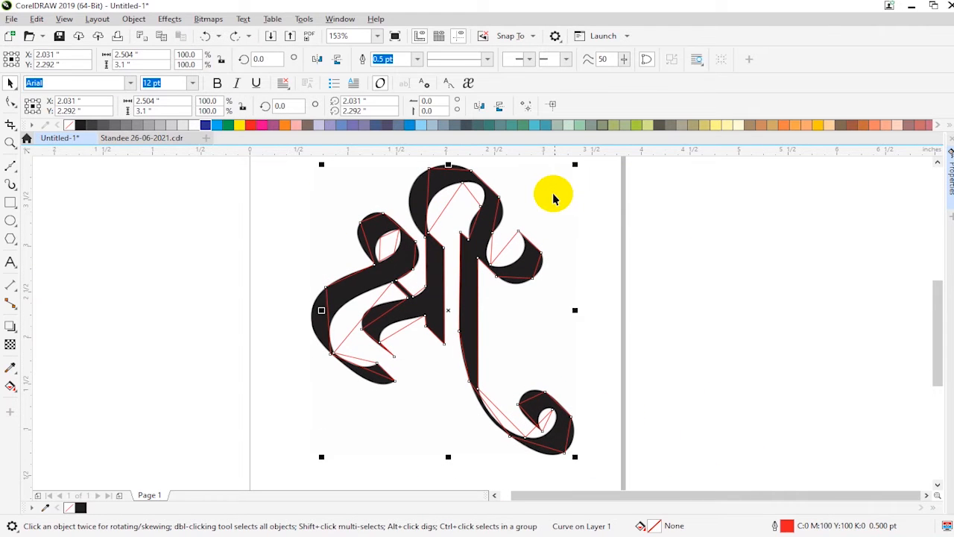
key(F10)
scroll(521, 275, down, 2)
key(F2)
drag(382, 188, 635, 375)
drag(291, 203, 654, 446)
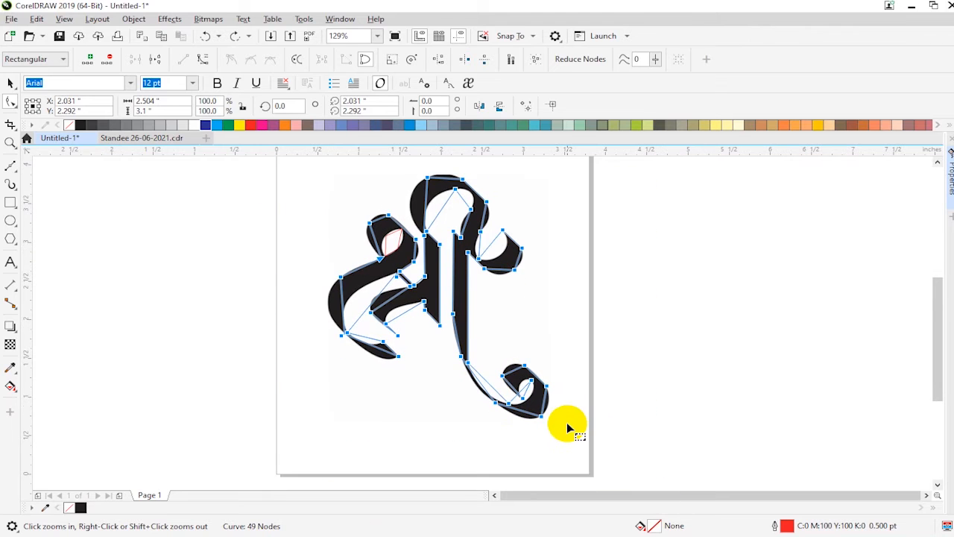
key(space)
click(409, 366)
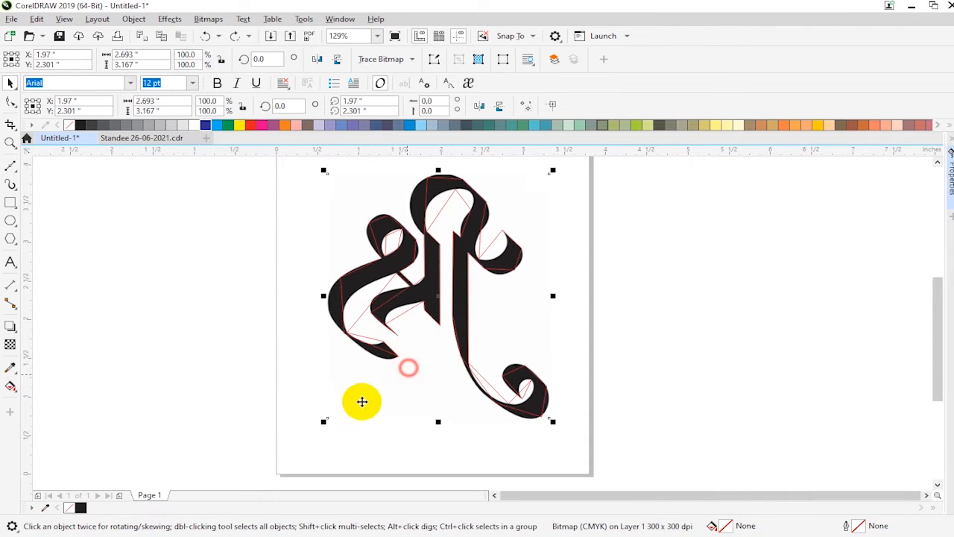
click(10, 102)
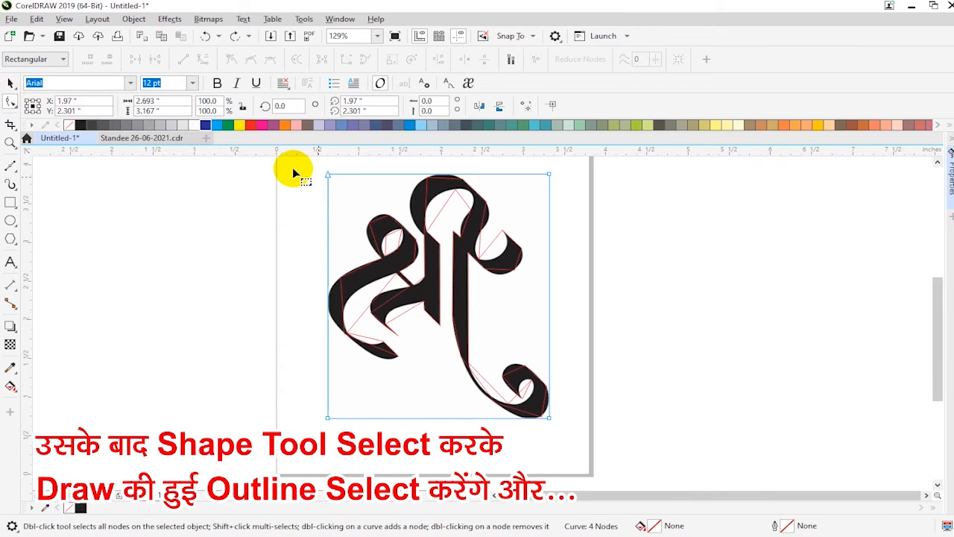
drag(296, 168, 562, 448)
key(space)
click(532, 441)
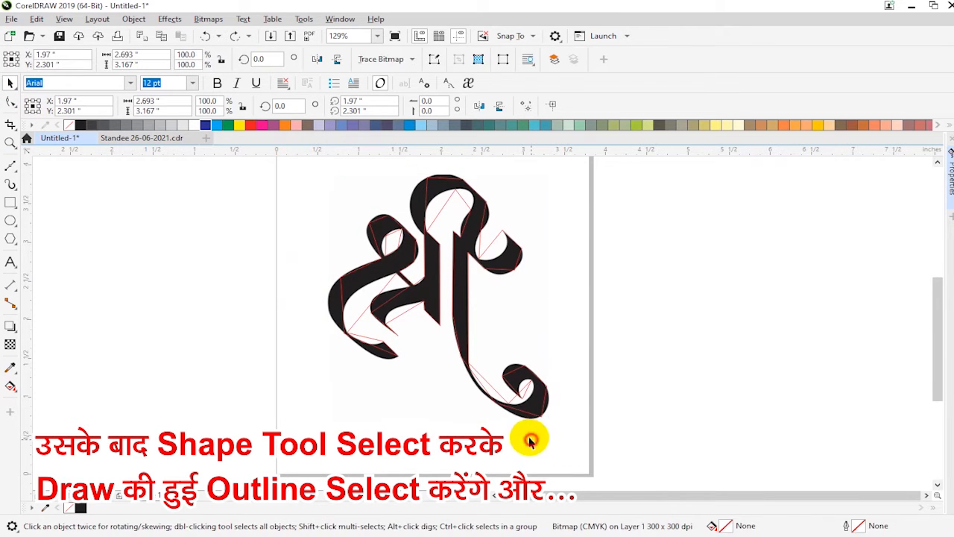
- Select all nodes of the main outline and convert its straight segments to curves
click(527, 416)
key(space)
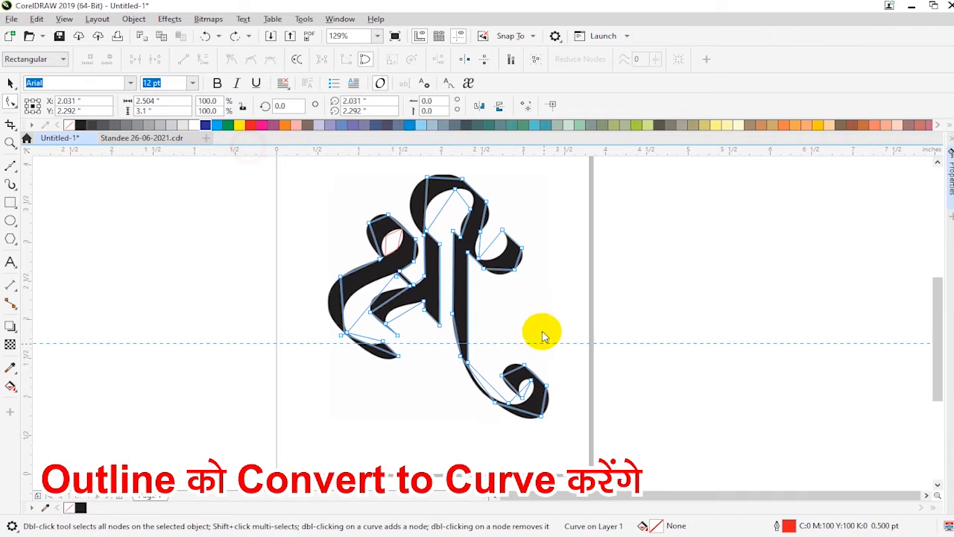
drag(293, 159, 602, 432)
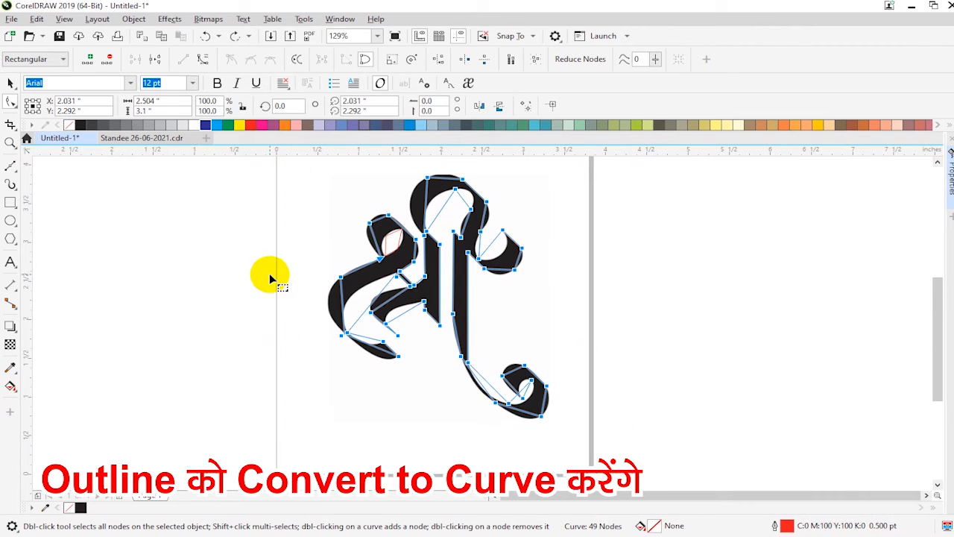
click(202, 61)
- Bend the large top loop's upper edge, inner left edge and lower right outer edge to match the lettering
key(z)
drag(324, 162, 524, 267)
drag(543, 204, 545, 193)
drag(529, 302, 496, 280)
drag(561, 229, 583, 249)
drag(500, 256, 506, 245)
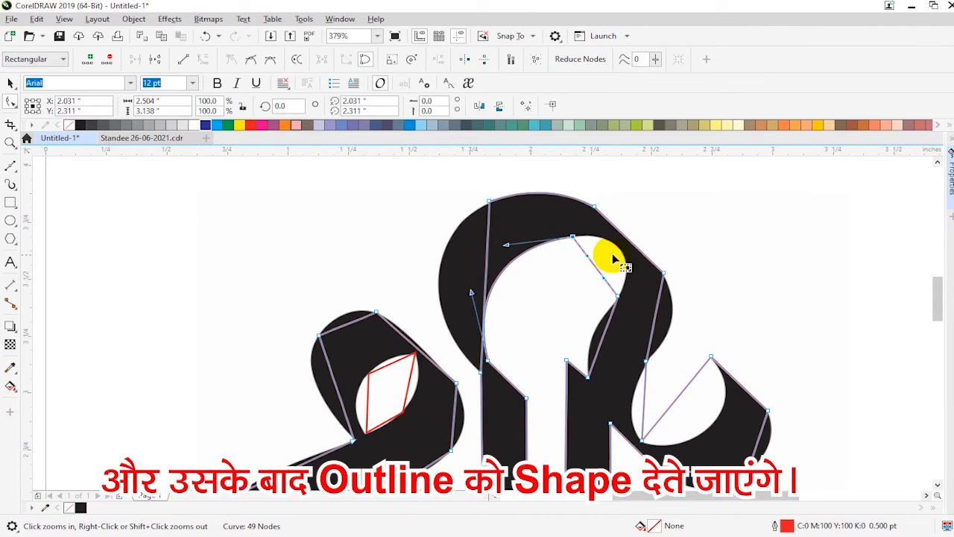
drag(654, 325, 668, 323)
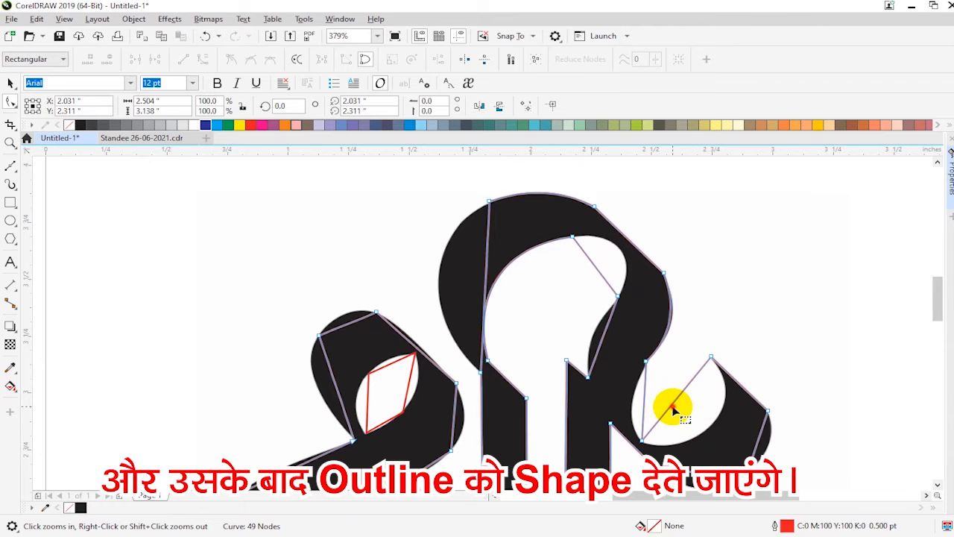
- Curve the inner edge of the right hook, from its pointed tip around to the neck below the top loop
drag(672, 403, 688, 435)
drag(703, 347, 734, 371)
drag(709, 421, 754, 416)
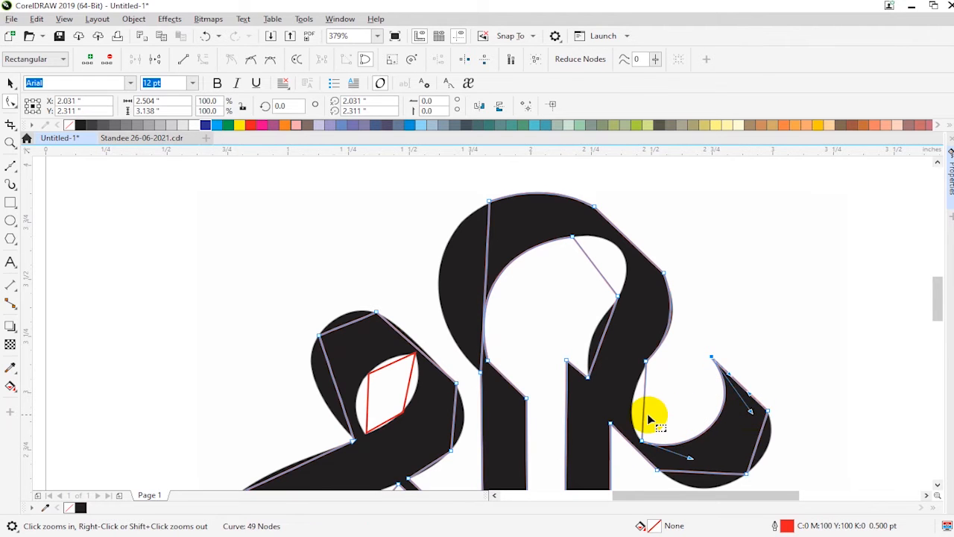
mouse_move(646, 415)
mouse_down()
mouse_move(638, 405)
mouse_move(630, 410)
mouse_up()
- Curve the top loop's remaining inner right edges and its outer left edge, adjusting the handle to fit the bitmap
drag(607, 333, 596, 334)
drag(593, 262, 639, 257)
drag(486, 297, 443, 291)
mouse_move(433, 257)
mouse_down()
mouse_move(429, 233)
mouse_move(430, 246)
mouse_up()
click(534, 379)
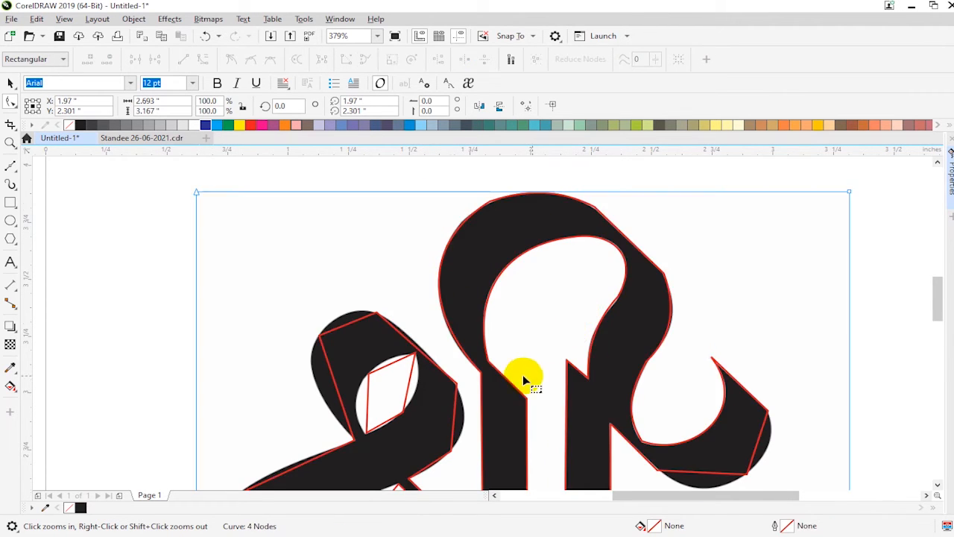
- Curve the right hook's rounded end and underside, and the top and left outer edges of the left loop
scroll(514, 426, down, 2)
scroll(661, 447, up, 3)
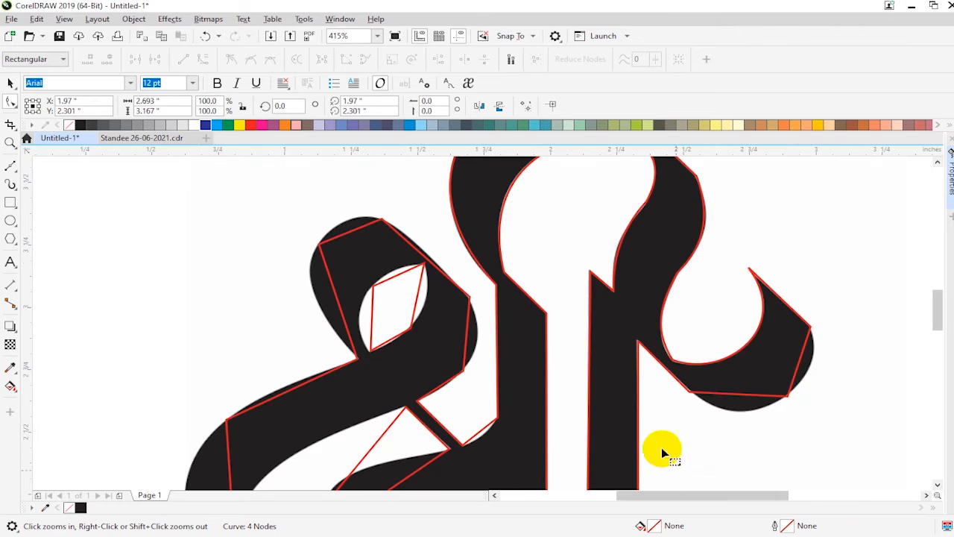
click(805, 366)
drag(805, 366, 817, 367)
drag(744, 401, 809, 409)
drag(342, 230, 350, 222)
drag(330, 279, 307, 279)
- Convert the left loop's inner opening path to curves and round its sides to fit the bitmap
click(386, 276)
click(208, 62)
drag(395, 275, 373, 356)
- Curve the left loop's right outer edge and the corner where the thin bar meets the middle stem
click(477, 340)
click(477, 339)
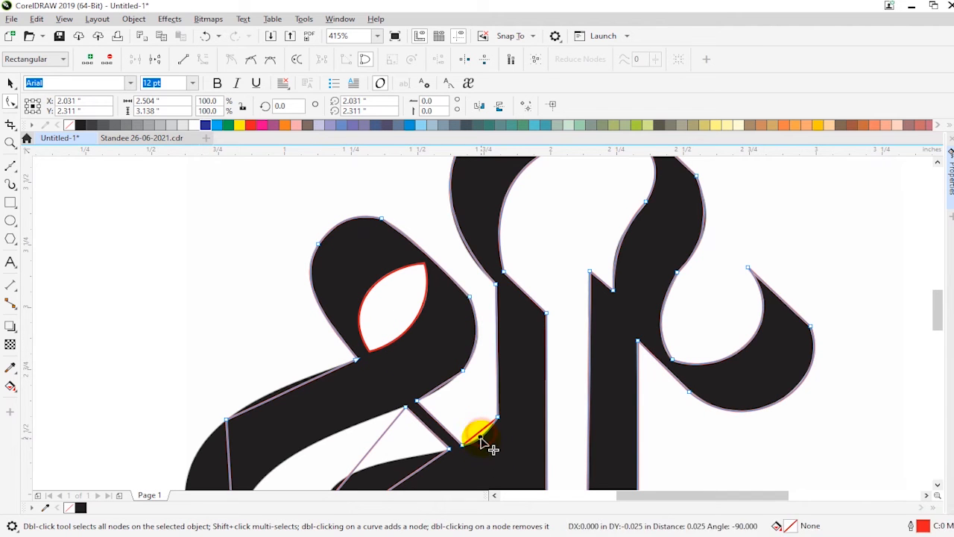
drag(495, 283, 440, 230)
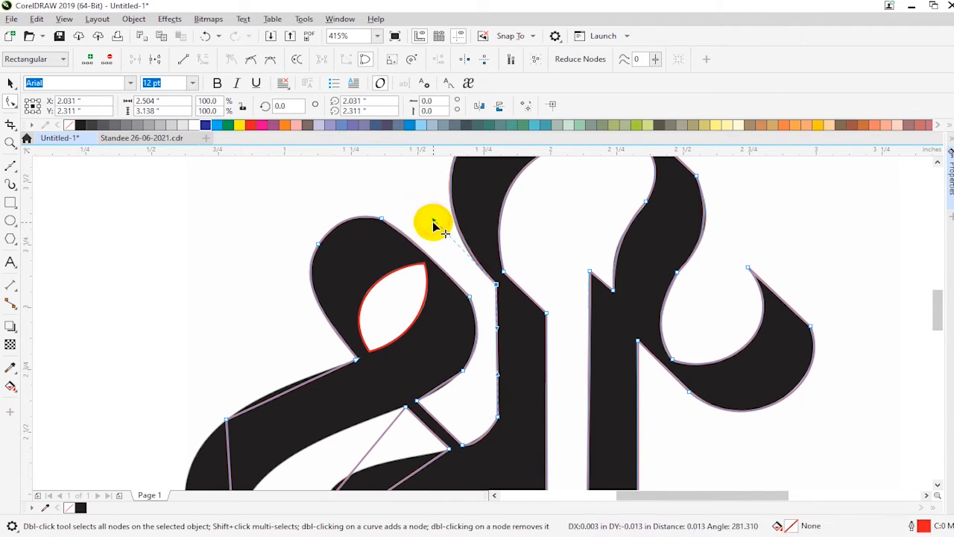
- Curve the inner edge of the long left stroke and the upper, lower and outer edges of the short inner stroke
click(936, 485)
drag(303, 350, 298, 275)
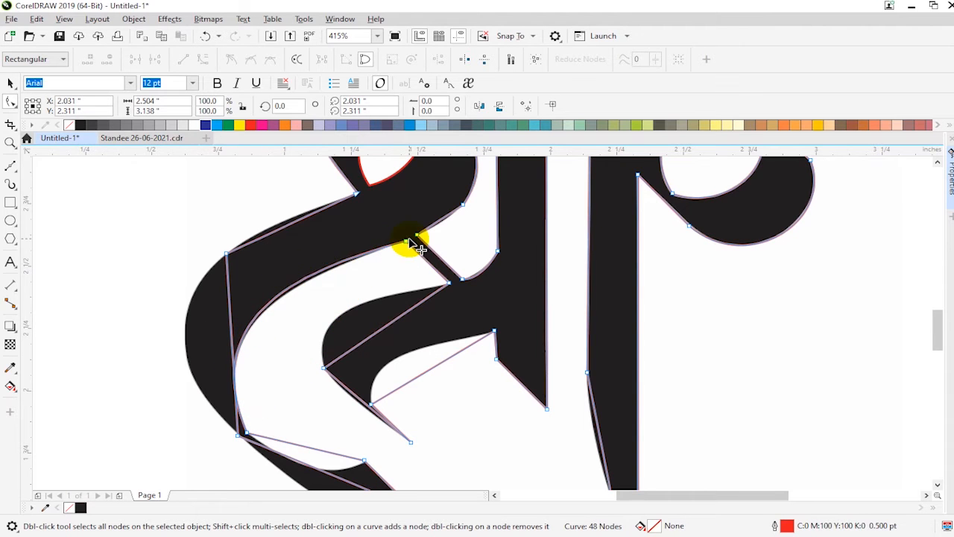
click(359, 344)
drag(356, 347, 336, 332)
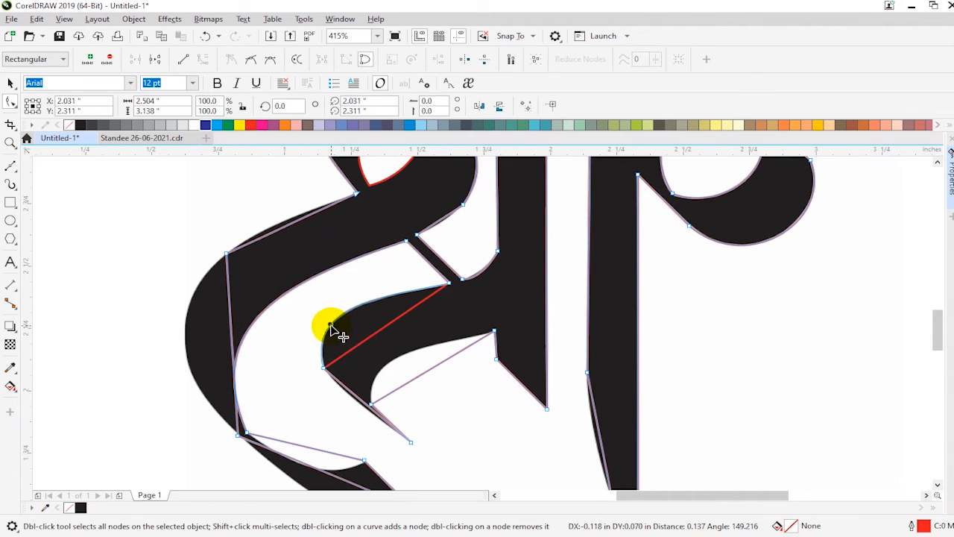
drag(404, 380, 359, 404)
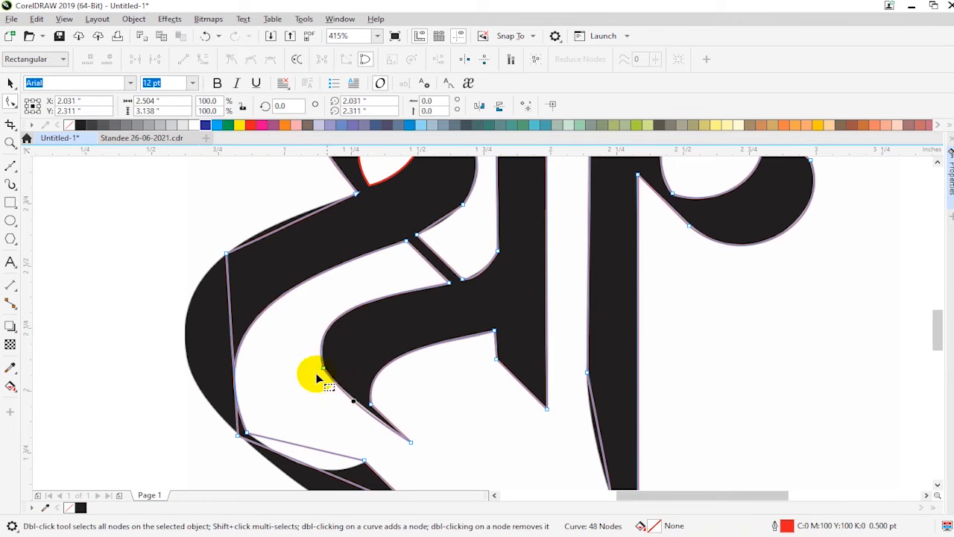
drag(321, 366, 307, 301)
drag(345, 388, 334, 392)
click(455, 404)
- Curve the long left stroke's outer edge and both edges of its lower end
click(276, 231)
drag(276, 231, 264, 228)
drag(236, 334, 184, 336)
click(937, 486)
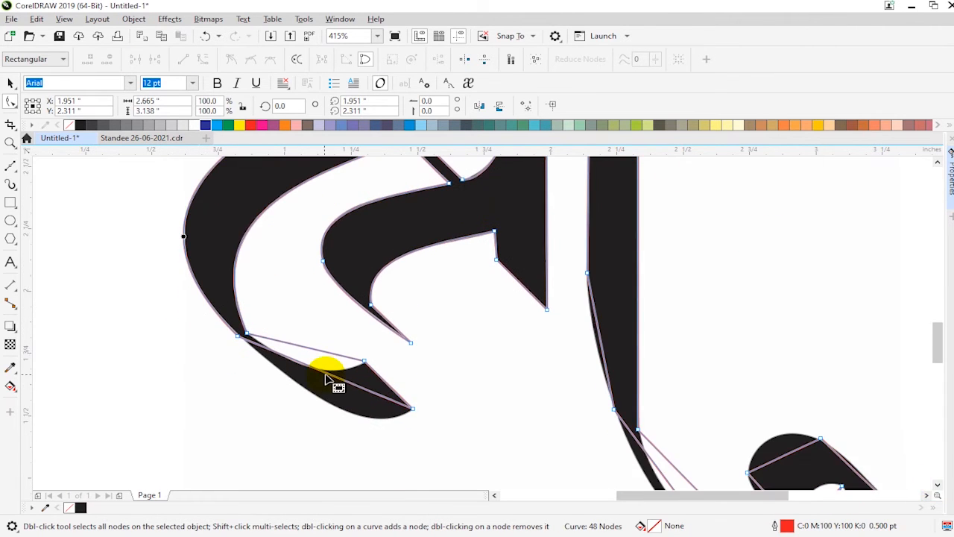
mouse_move(335, 376)
mouse_down()
mouse_move(337, 408)
mouse_move(335, 362)
mouse_move(330, 379)
mouse_up()
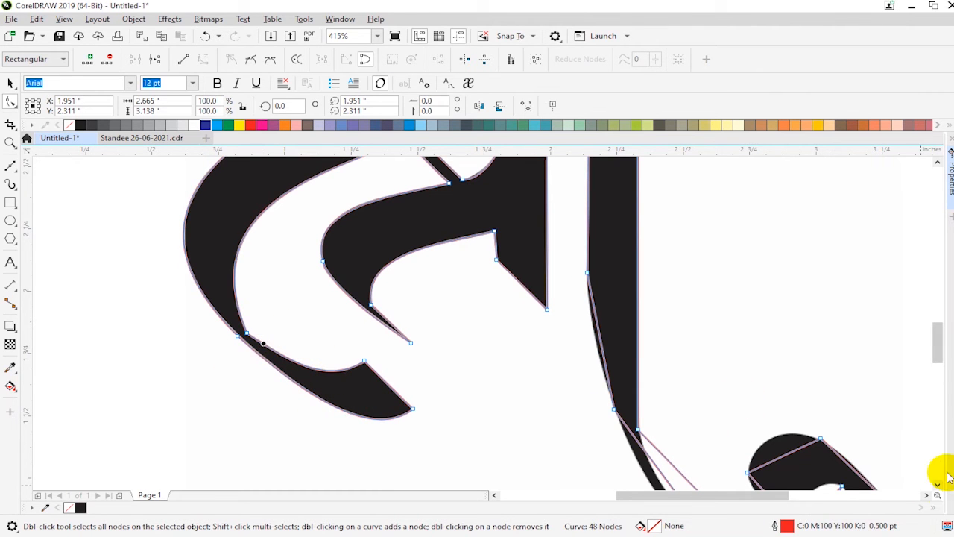
- Curve the lower left edge of the right stem and the upper and right outer edges of the bottom curl
click(937, 484)
drag(600, 309, 595, 309)
double_click(938, 484)
double_click(938, 484)
double_click(926, 495)
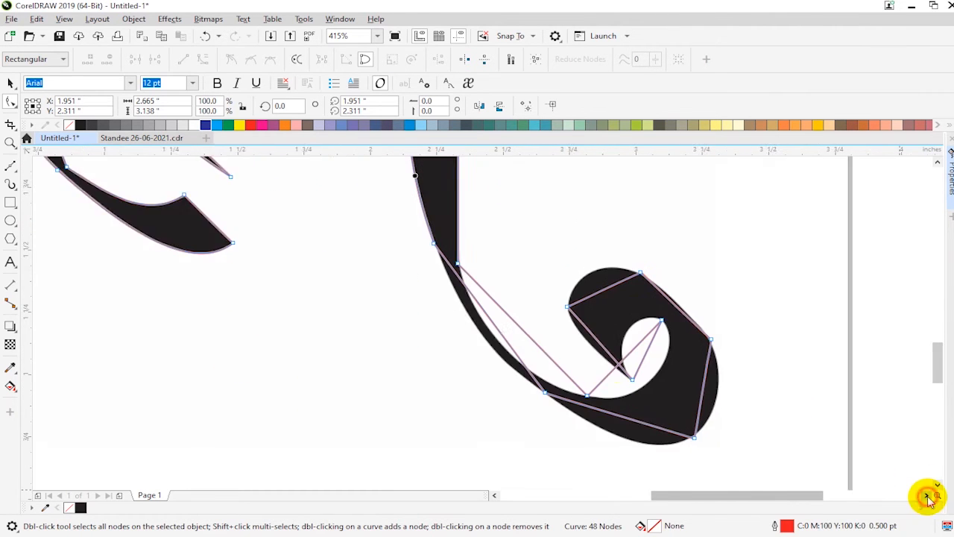
click(925, 495)
drag(514, 292, 503, 266)
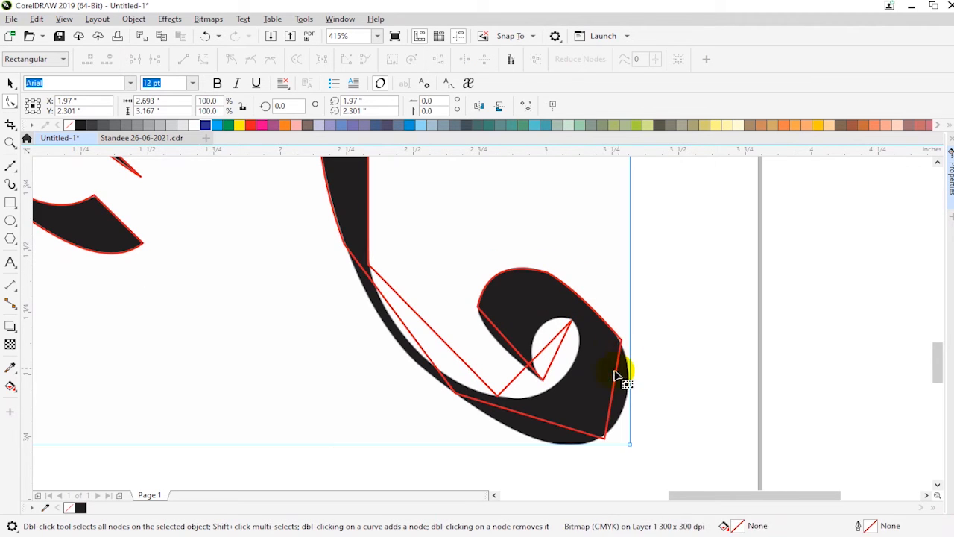
mouse_move(619, 398)
mouse_down()
mouse_move(633, 390)
mouse_move(632, 348)
mouse_up()
key(space)
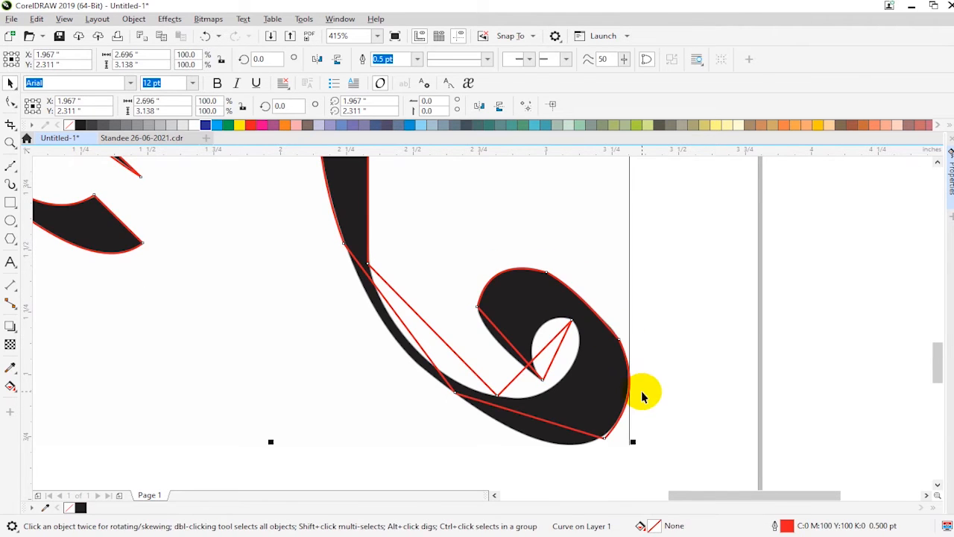
key(space)
- Curve the underside of the bottom curl and fine-tune the handles around its lower right node
scroll(633, 398, down, 1)
key(F2)
drag(436, 315, 690, 460)
drag(537, 374, 541, 398)
drag(614, 395, 610, 393)
drag(647, 355, 640, 368)
drag(564, 413, 565, 419)
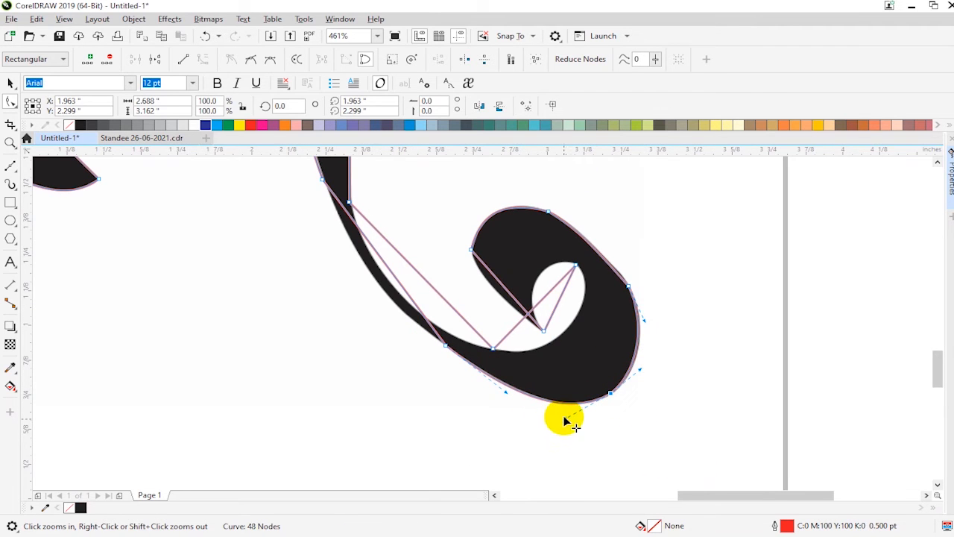
- Round the inner opening of the bottom curl by bending its segments and adjusting their handles
drag(538, 308, 607, 310)
drag(545, 370, 546, 369)
drag(559, 297, 531, 262)
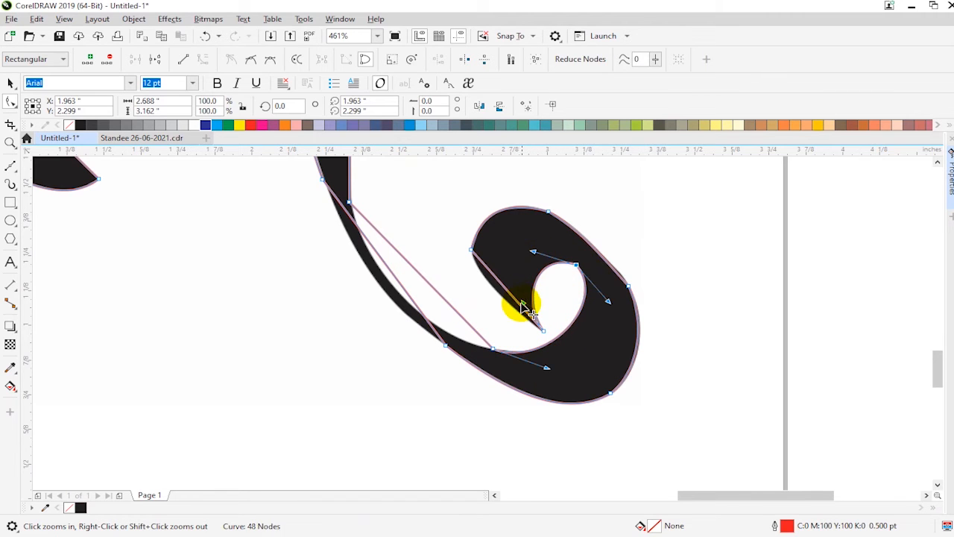
- Curve the bottom curl's left edge down to its tip, adjust its leftmost node and handle, and undo the last node move
drag(511, 296, 498, 297)
drag(470, 249, 473, 245)
drag(485, 211, 475, 211)
drag(472, 245, 471, 249)
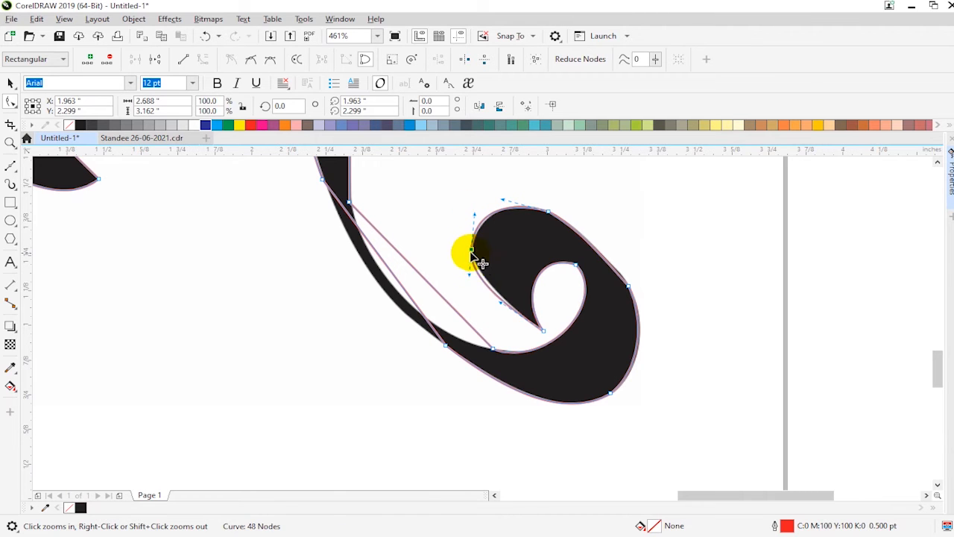
key(ctrl+z)
- Curve the outer and inner edges of the thin tail joining the right stem to the bottom curl
mouse_move(396, 273)
mouse_down()
mouse_move(370, 274)
mouse_move(360, 256)
mouse_up()
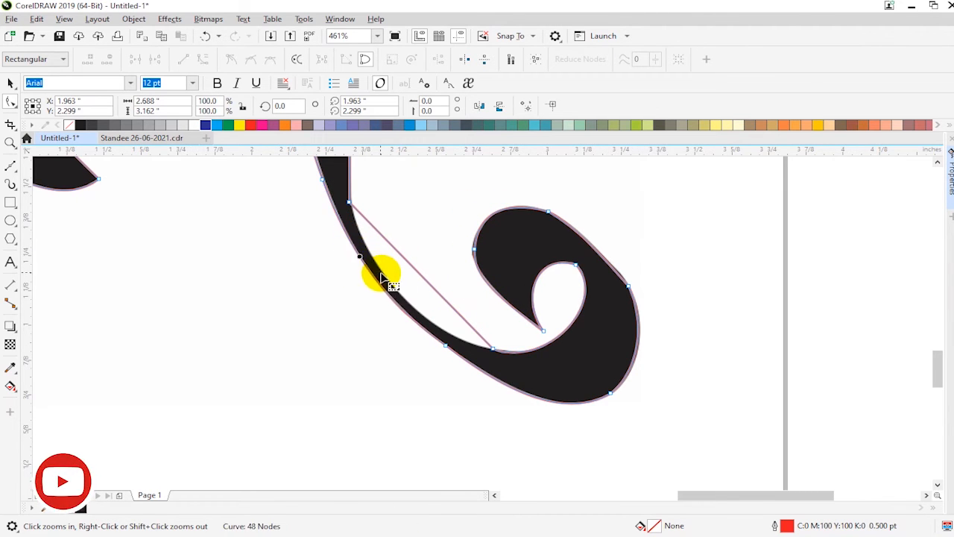
drag(416, 270, 402, 301)
key(F3)
- Examine the curved outline against the whole calligraphy bitmap
key(F2)
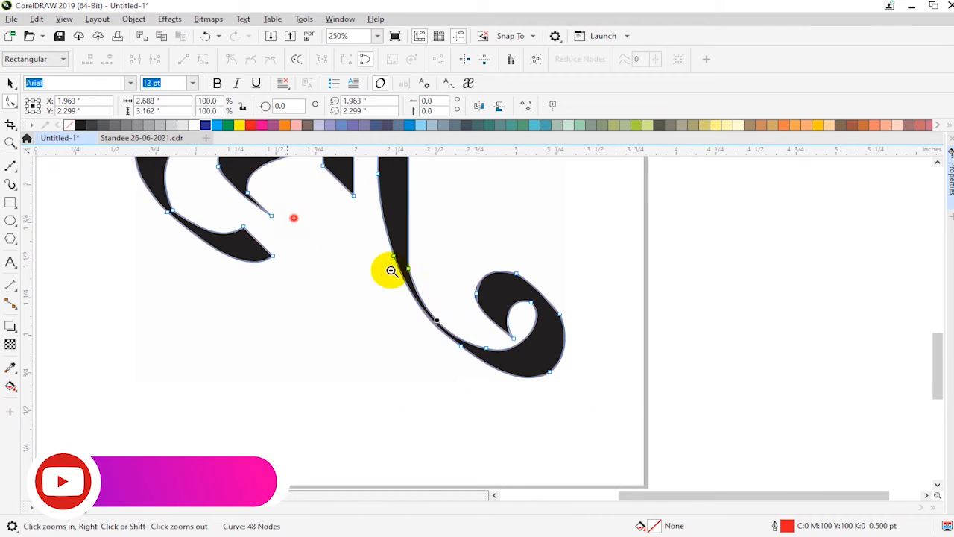
drag(287, 215, 620, 393)
click(449, 346)
click(557, 377)
scroll(555, 377, down, 1)
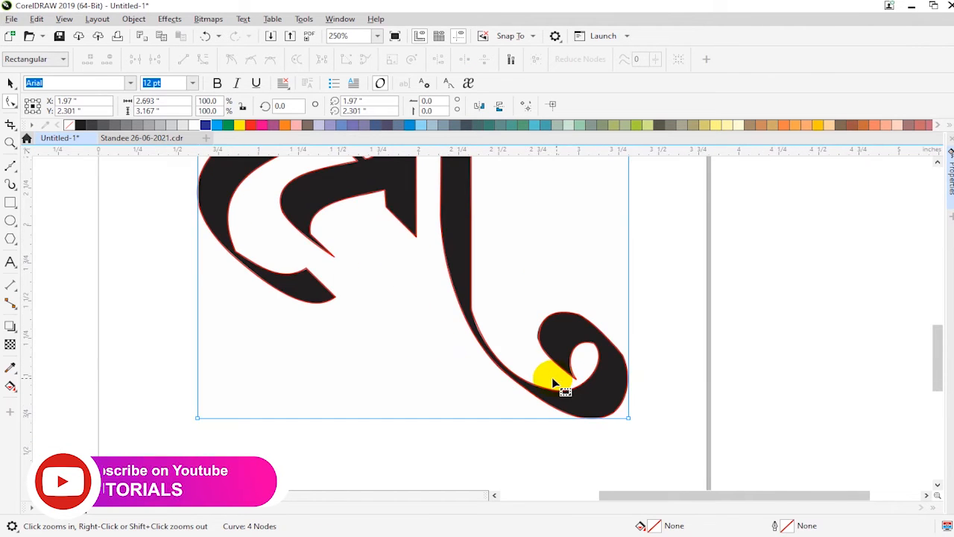
scroll(546, 370, down, 1)
scroll(537, 414, up, 1)
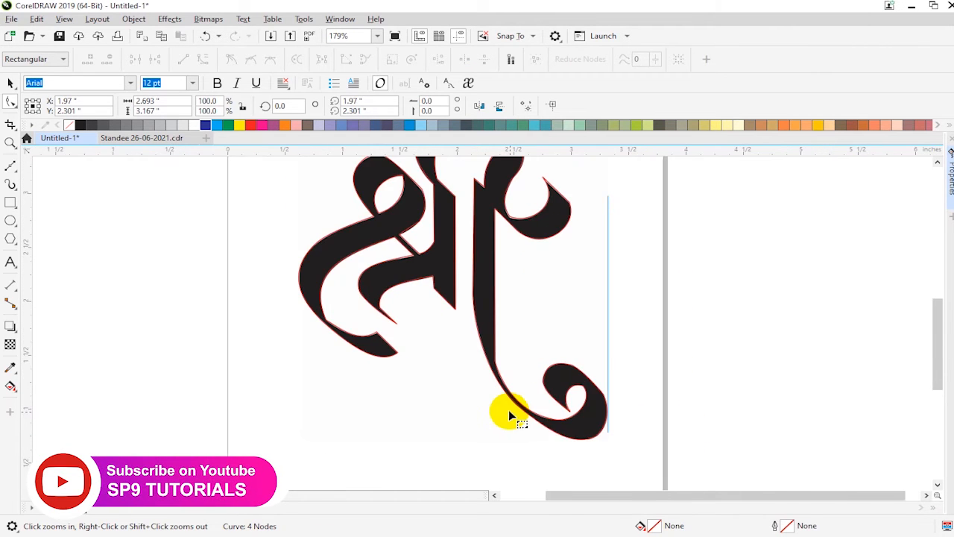
scroll(368, 320, down, 1)
scroll(454, 330, up, 1)
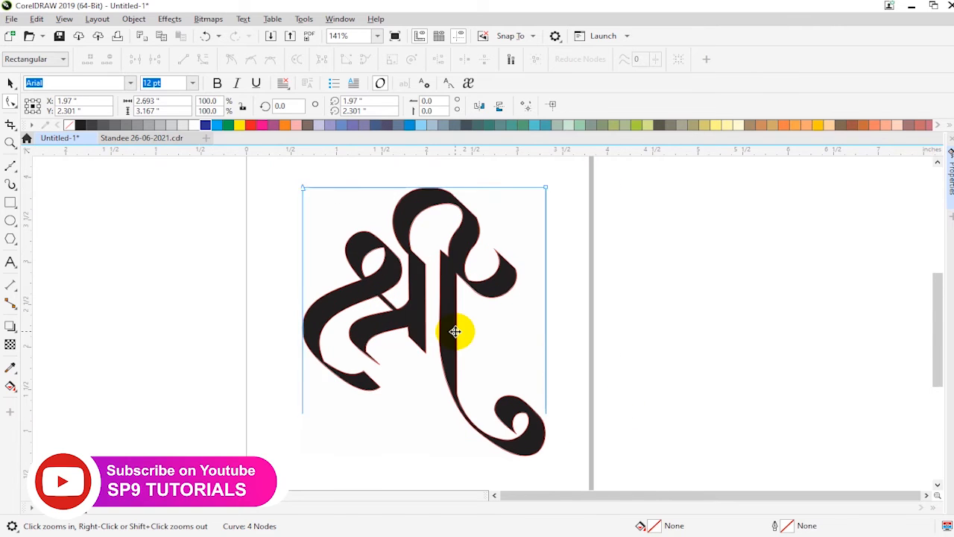
key(space)
click(425, 273)
drag(472, 282, 589, 288)
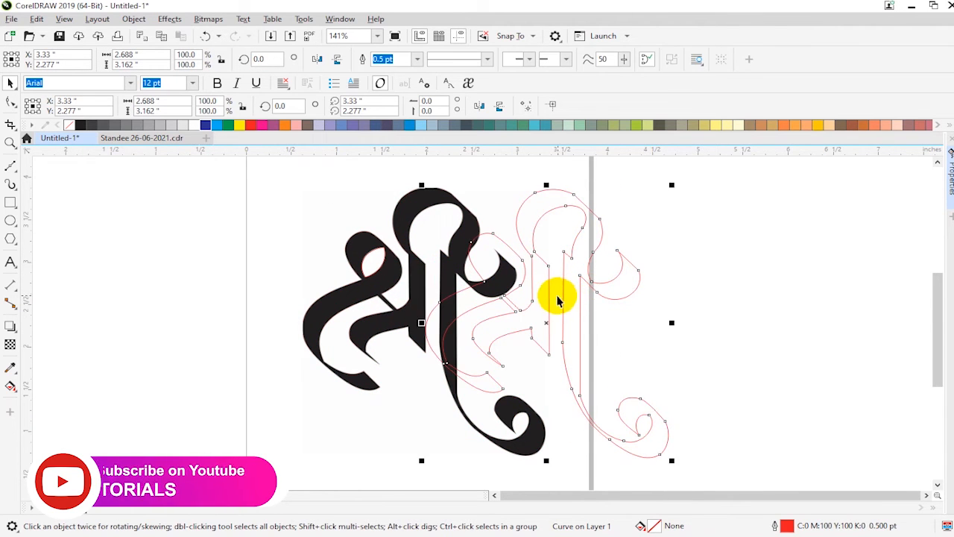
key(ctrl+z)
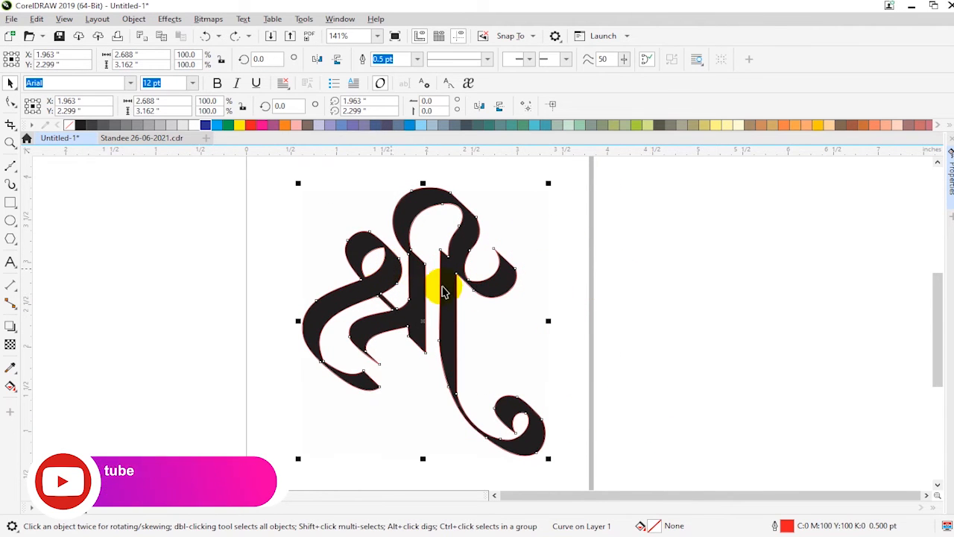
- Move the calligraphy bitmap off the page, to the right of the traced outline
click(372, 257)
click(425, 240)
mouse_move(426, 241)
mouse_down()
mouse_move(760, 249)
mouse_move(748, 256)
mouse_up()
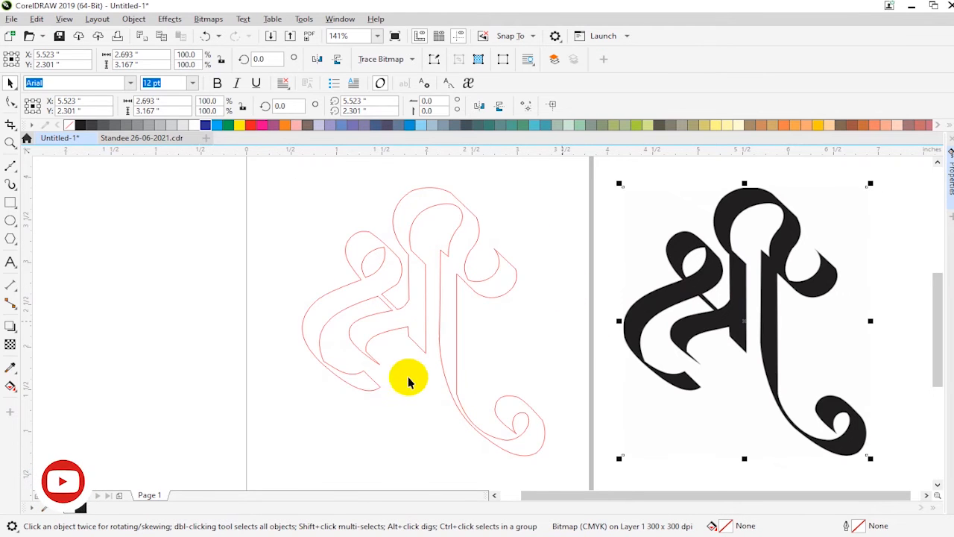
- Combine the traced red outlines into one curve, fill it dark blue, and remove its outline
drag(278, 164, 554, 469)
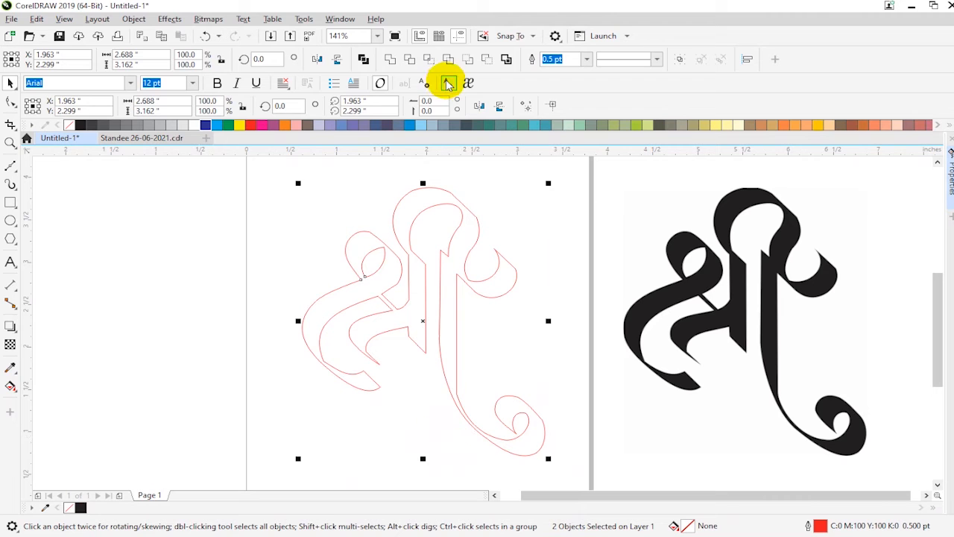
click(364, 60)
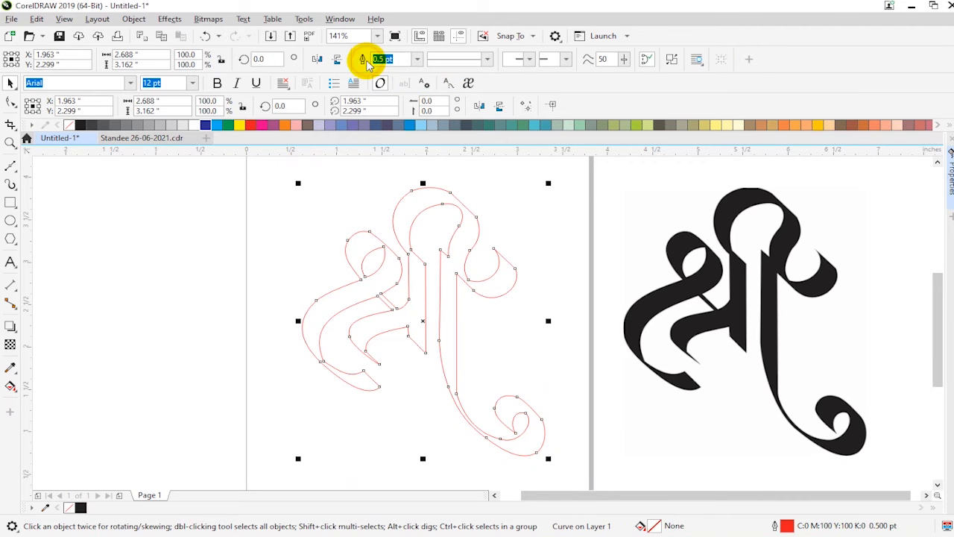
click(206, 128)
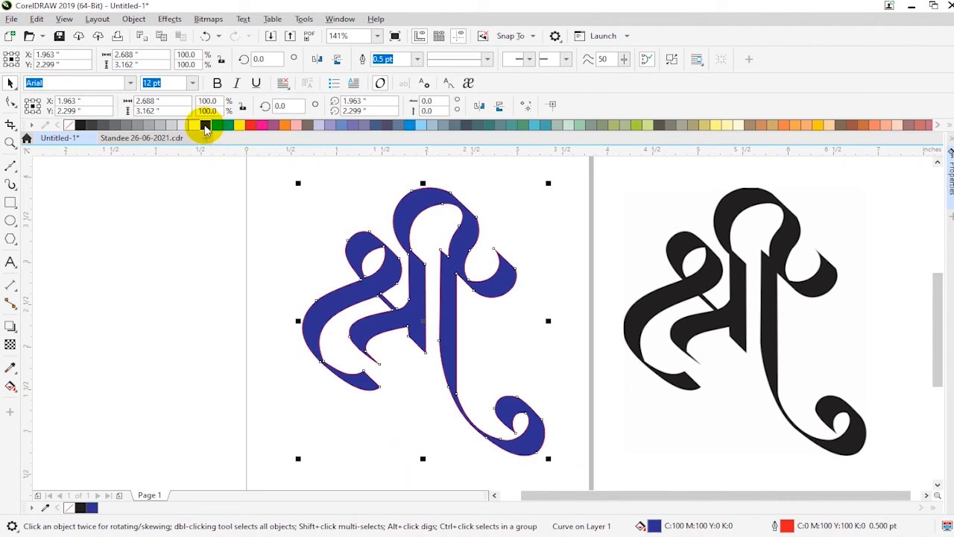
right_click(68, 126)
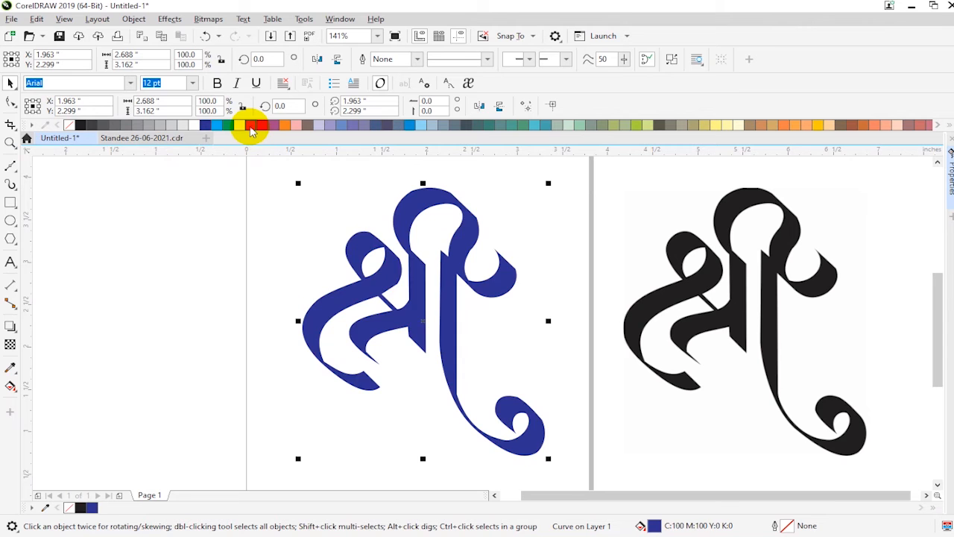
- Try various palette colours as the traced calligraphy's fill and finish with red
click(251, 127)
click(285, 127)
click(308, 126)
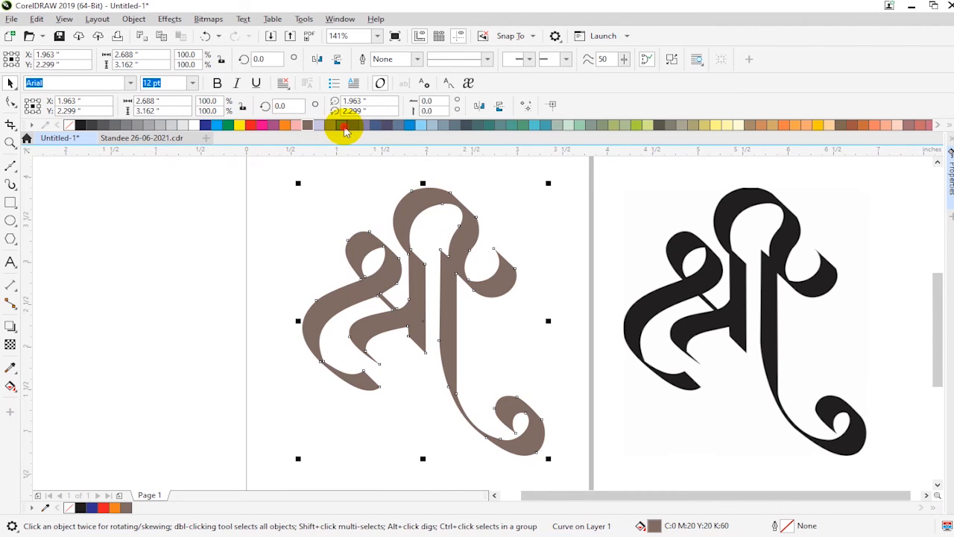
click(341, 126)
click(376, 126)
click(401, 126)
click(411, 126)
click(455, 126)
click(468, 126)
click(500, 126)
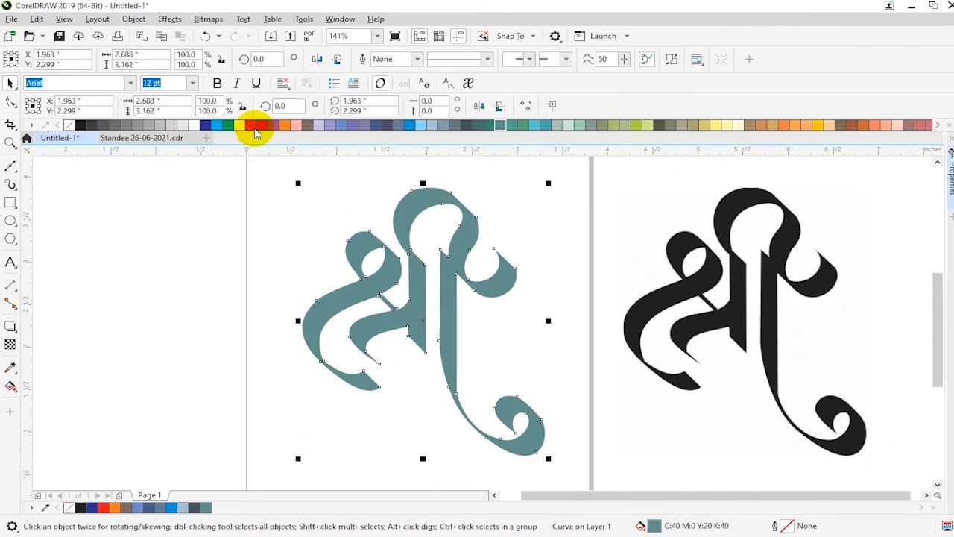
click(251, 126)
click(273, 276)
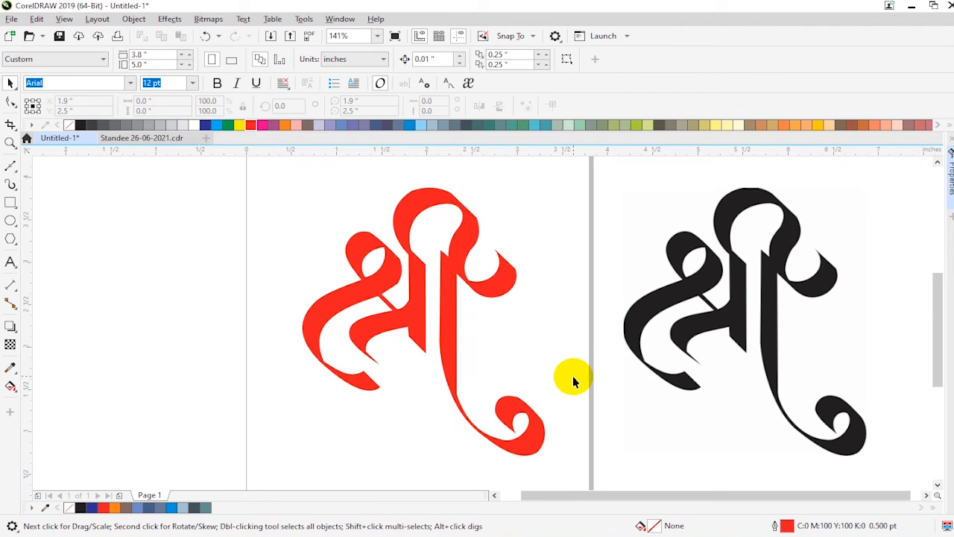
- Move the red traced calligraphy off the page to the left and the black bitmap back onto the page
click(646, 302)
scroll(452, 319, down, 3)
drag(453, 319, 254, 320)
drag(611, 321, 439, 322)
- Open the object properties of the black calligraphy bitmap
key(z)
drag(326, 226, 563, 398)
click(688, 362)
click(483, 342)
right_click(483, 342)
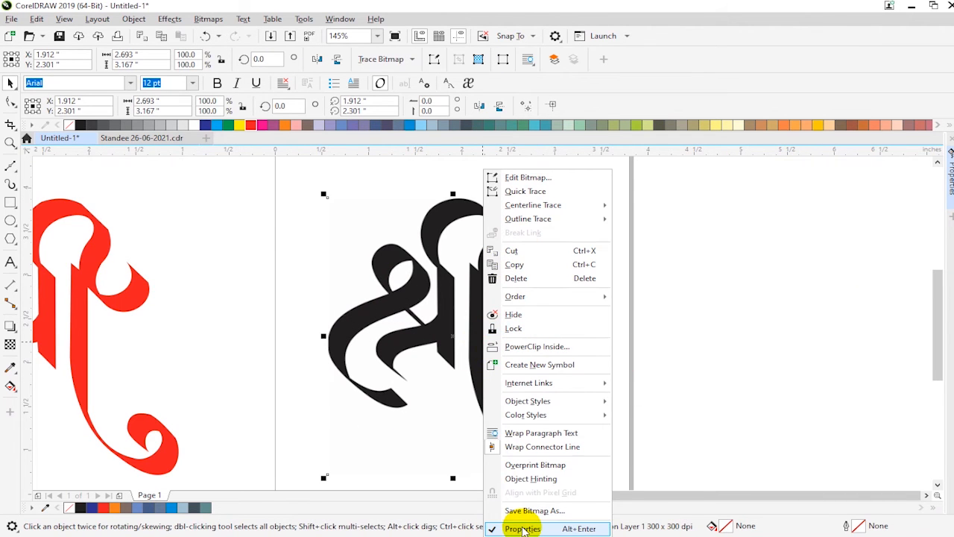
click(514, 528)
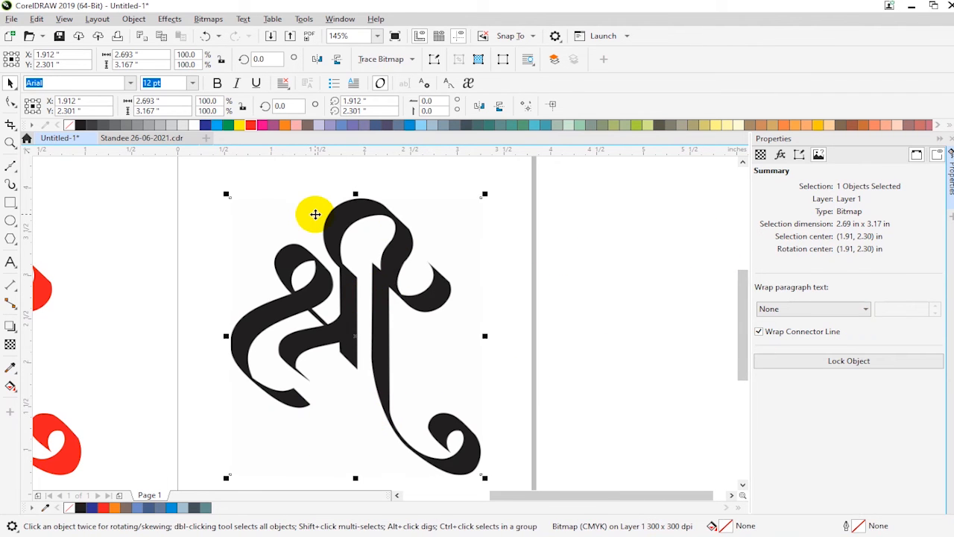
- Start an Outline Trace of the calligraphy bitmap using the Line Art preset
click(377, 61)
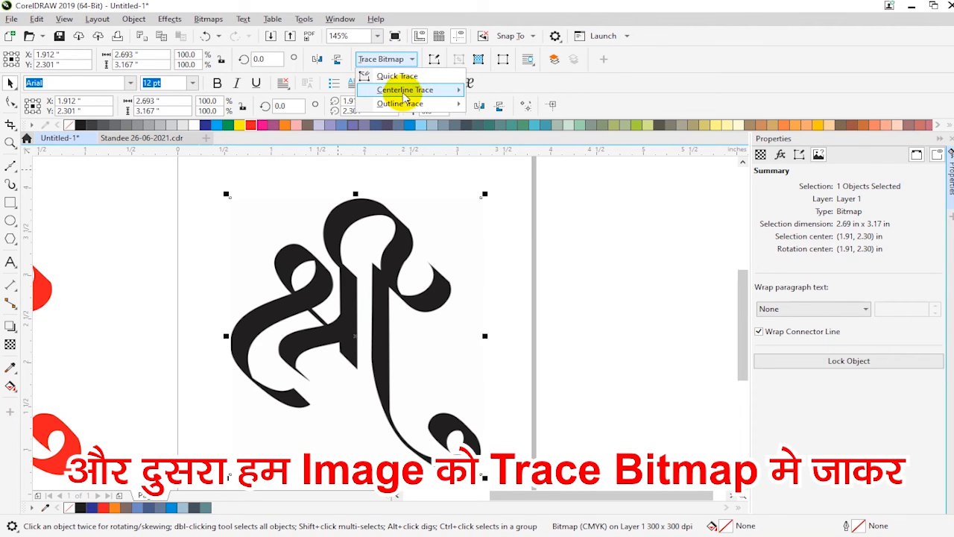
mouse_move(414, 109)
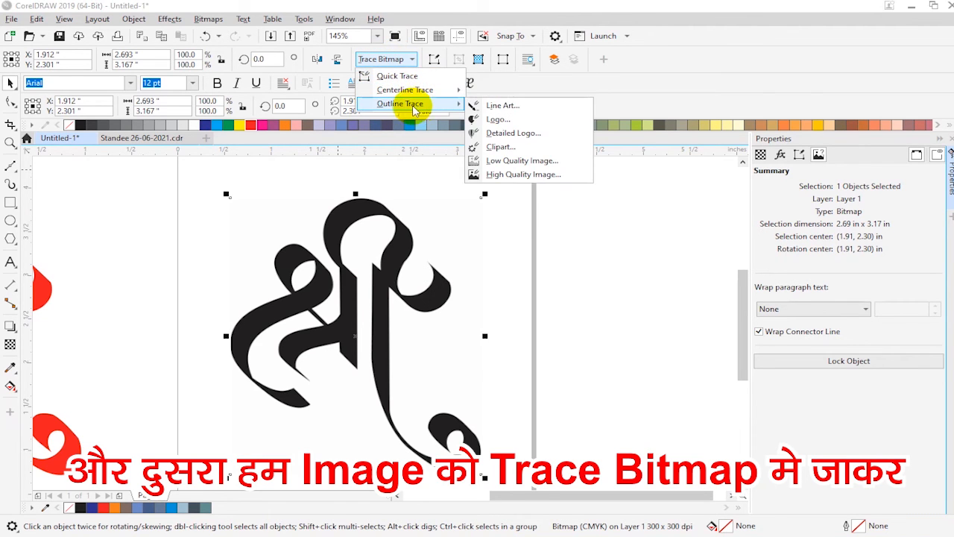
click(518, 104)
drag(550, 208, 703, 3)
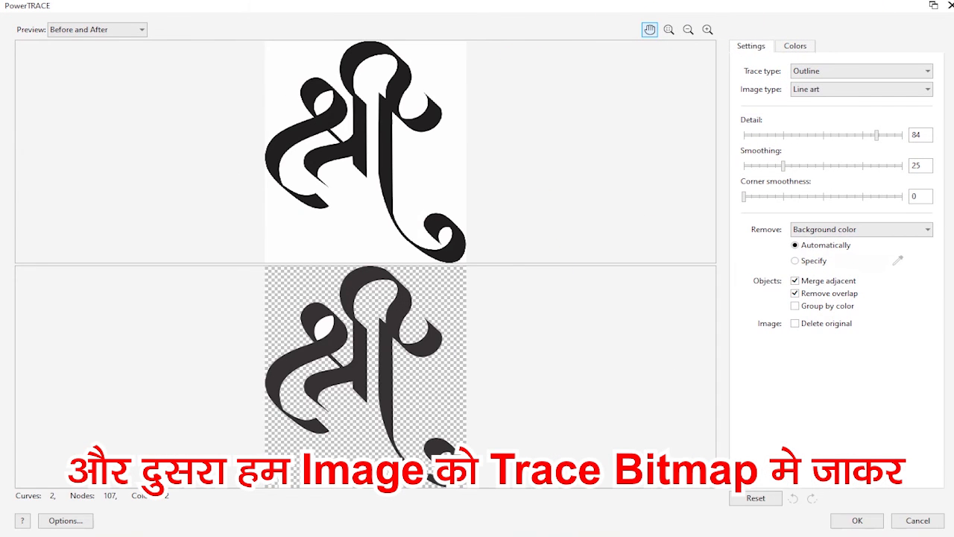
click(933, 4)
drag(511, 213, 639, 34)
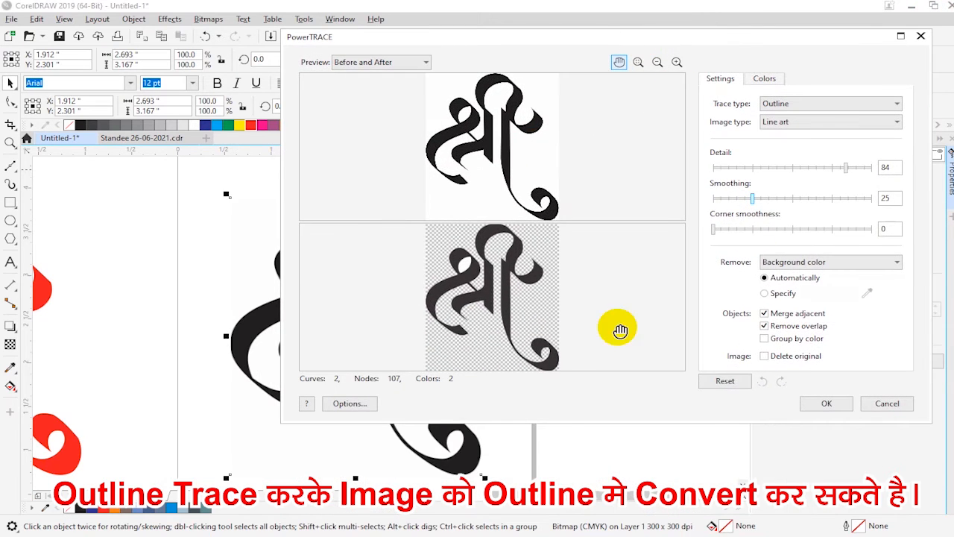
drag(409, 39, 459, 37)
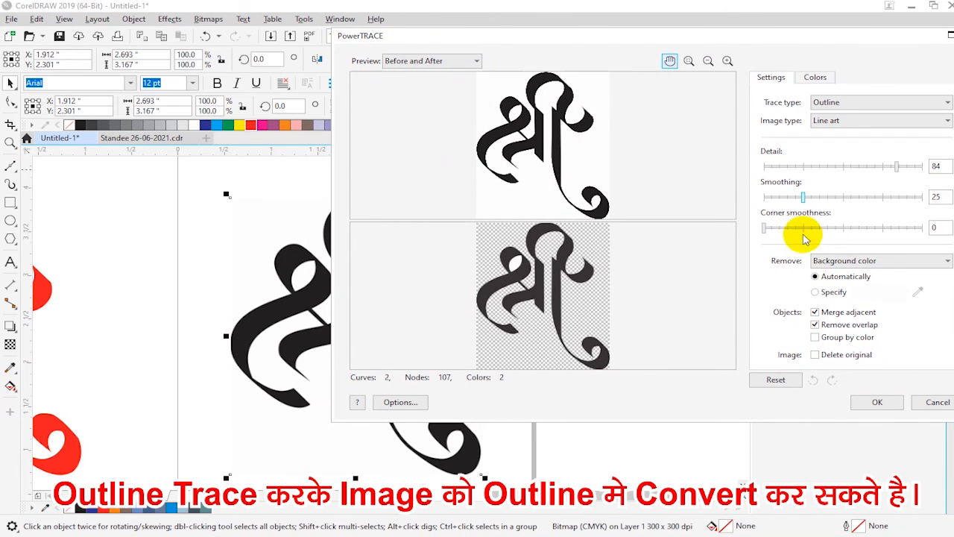
- Set the trace to remove the background colour from the entire image and apply it
click(873, 260)
click(855, 293)
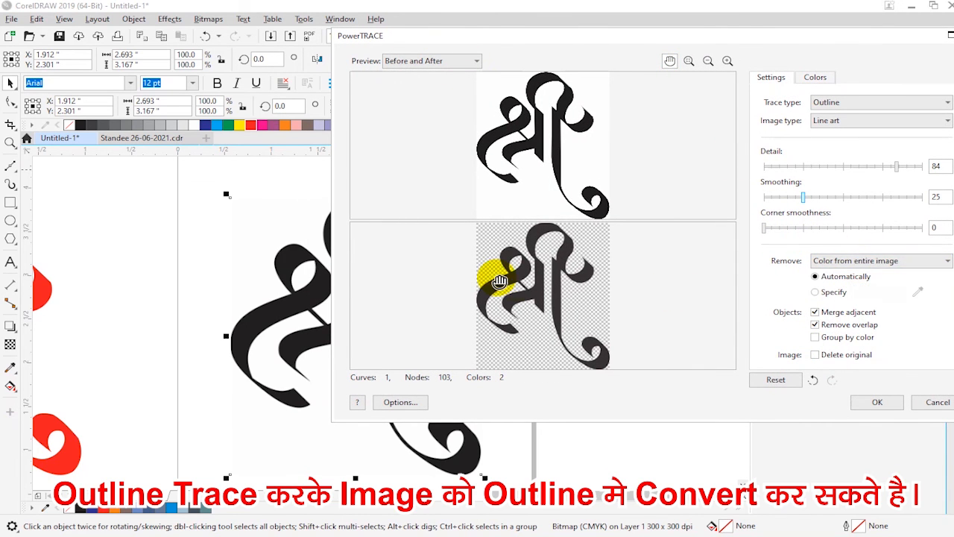
click(872, 260)
click(843, 284)
click(848, 258)
click(864, 294)
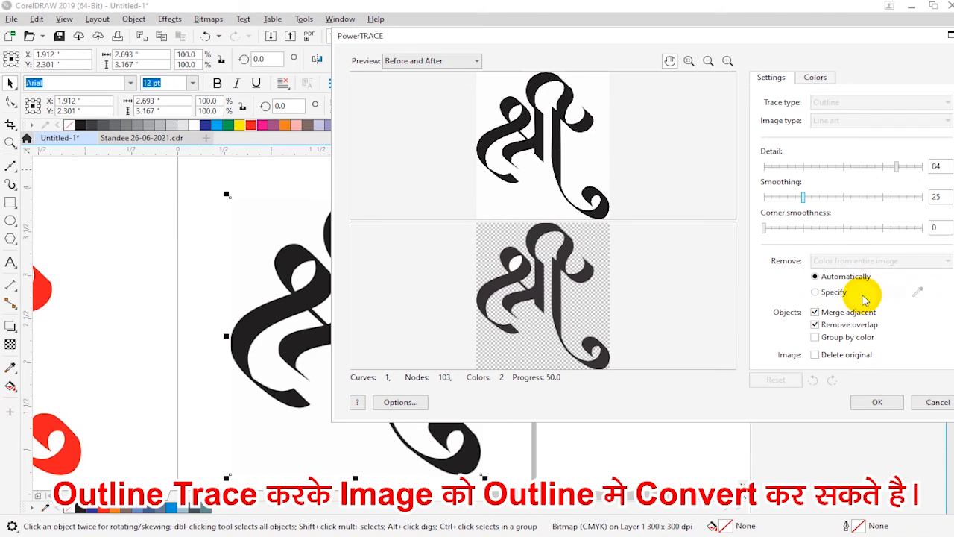
click(878, 402)
click(452, 340)
drag(380, 336, 629, 351)
key(ctrl+z)
- Move the new automatic trace off the bitmap to its right, past the page edge
scroll(366, 330, down, 2)
key(z)
drag(237, 224, 550, 451)
drag(351, 330, 550, 358)
click(337, 335)
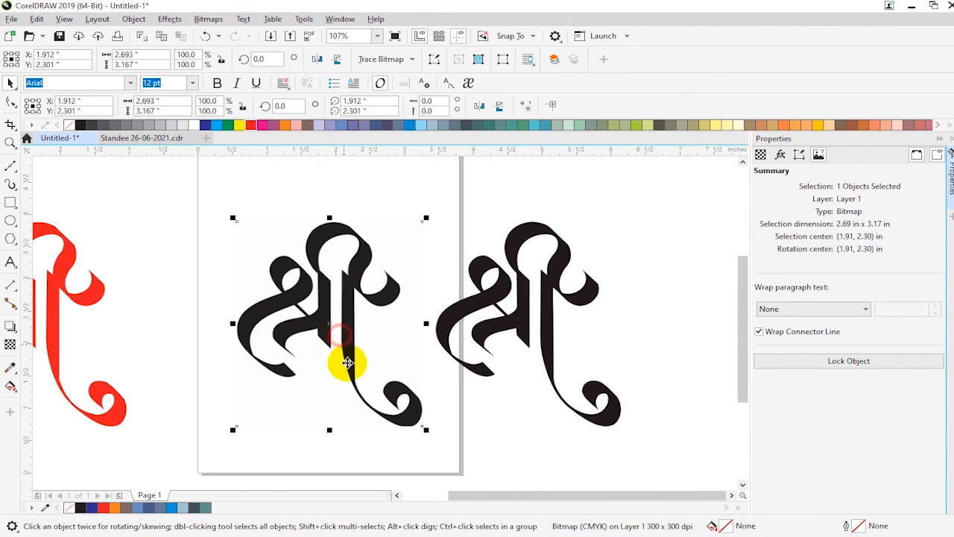
- Try several palette fill colours on the automatic trace, ending with C40 M40 Y0 K20
click(473, 313)
click(273, 125)
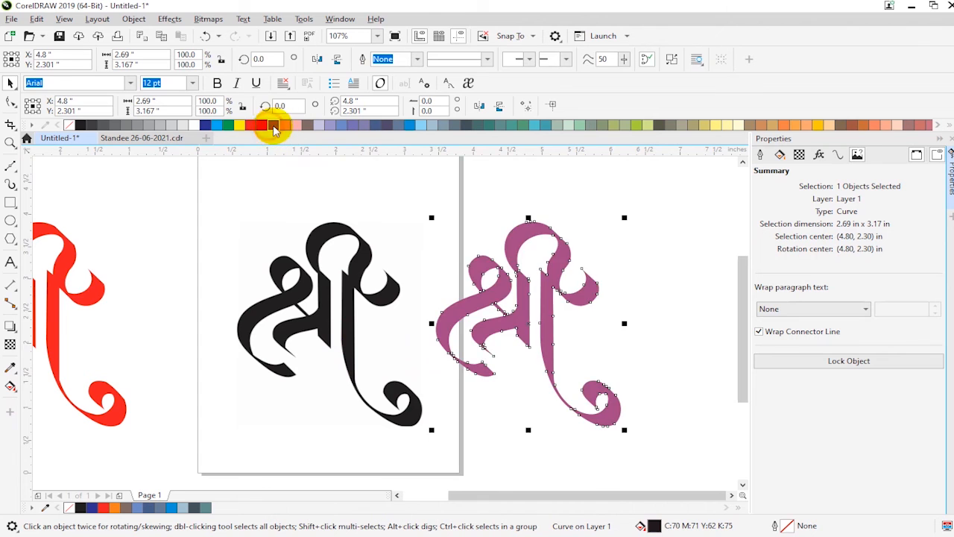
click(285, 124)
click(363, 125)
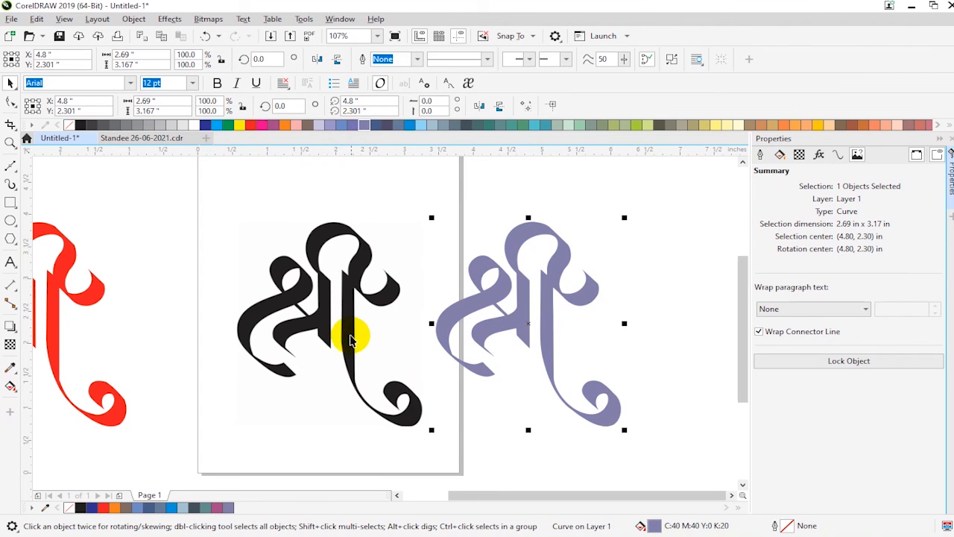
- Compare the object types of the bitmap and the automatic trace in their properties
click(352, 328)
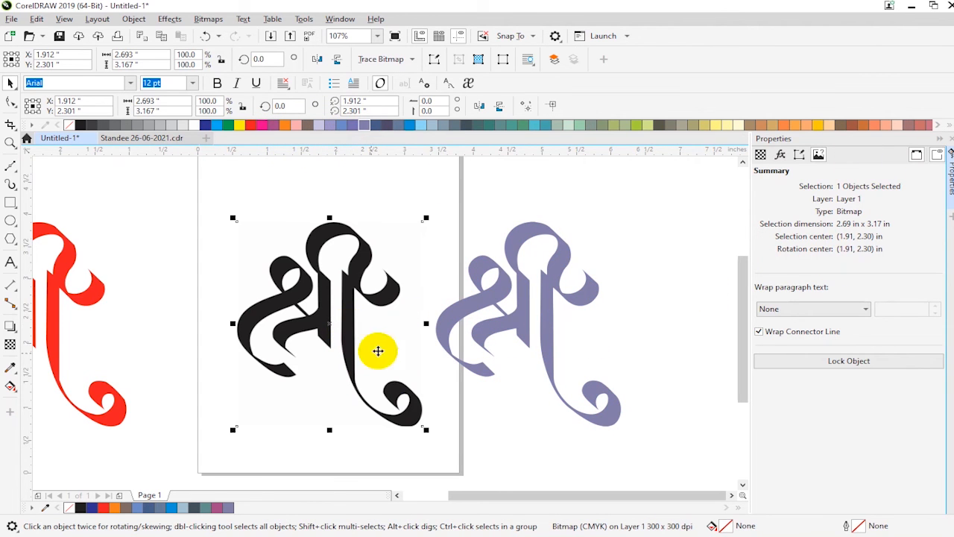
click(525, 327)
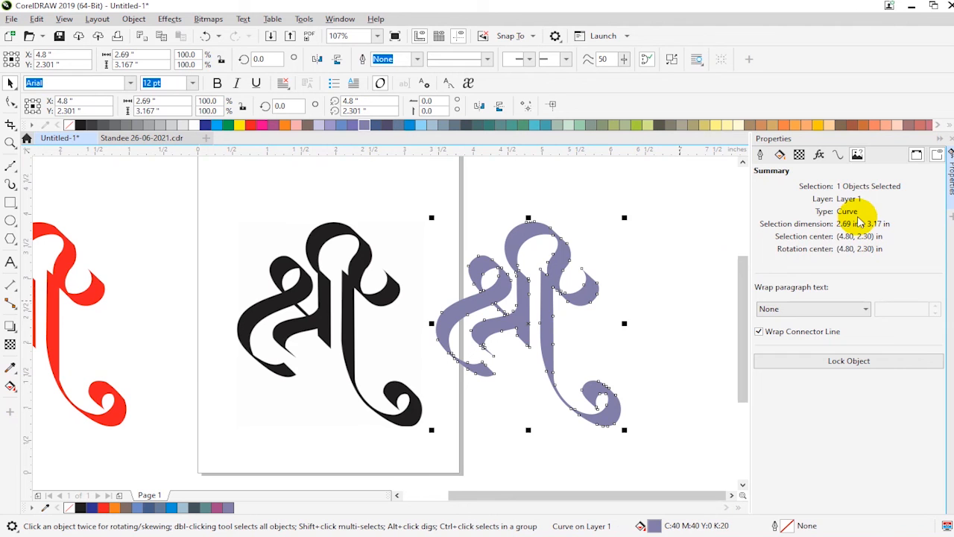
click(323, 337)
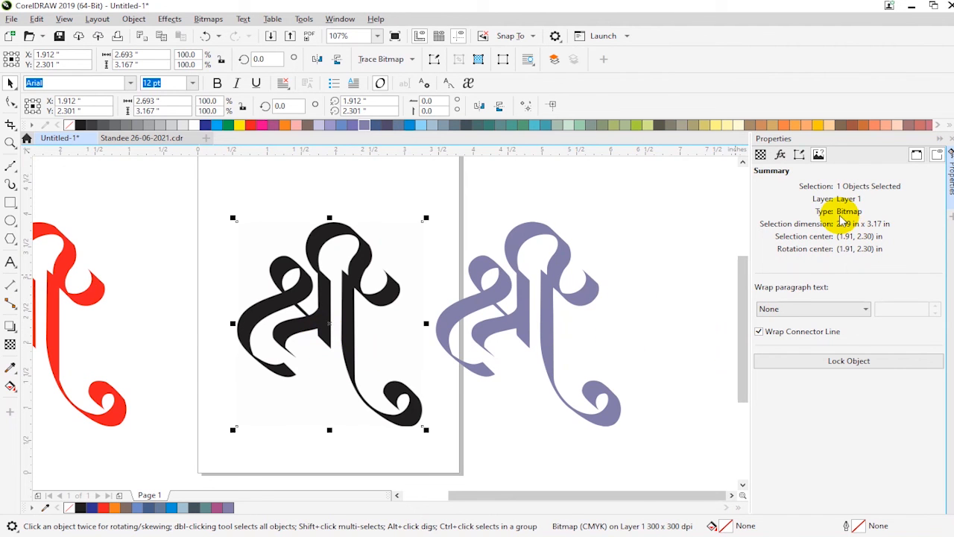
- Fill the automatic trace with magenta and change it to orange, leaving it deselected
click(551, 314)
click(260, 125)
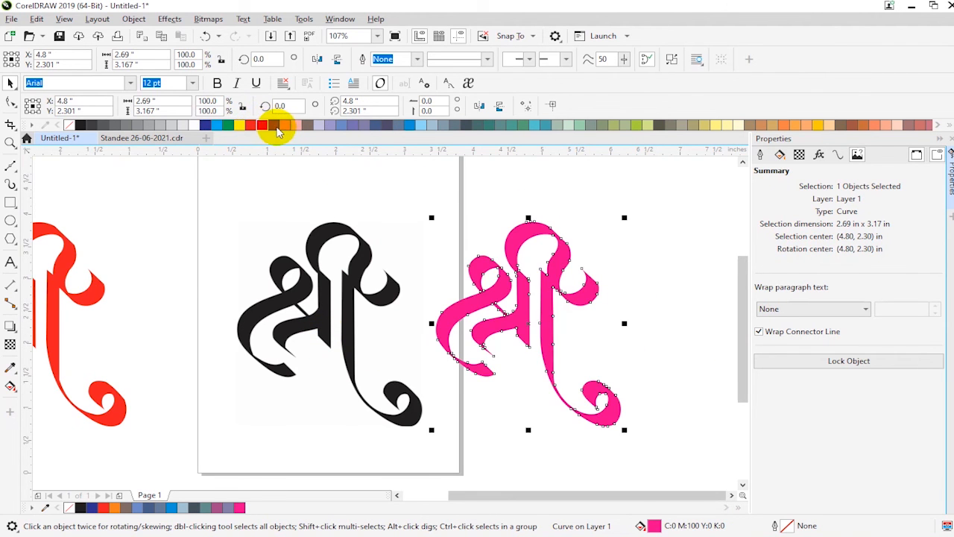
click(282, 125)
click(677, 261)
scroll(270, 243, down, 3)
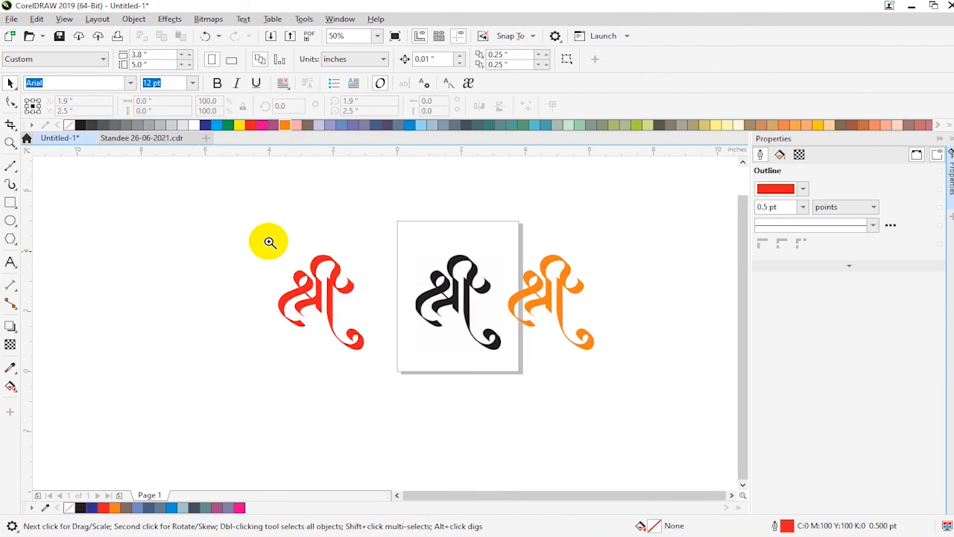
scroll(609, 425, up, 2)
drag(225, 284, 300, 283)
drag(171, 186, 726, 434)
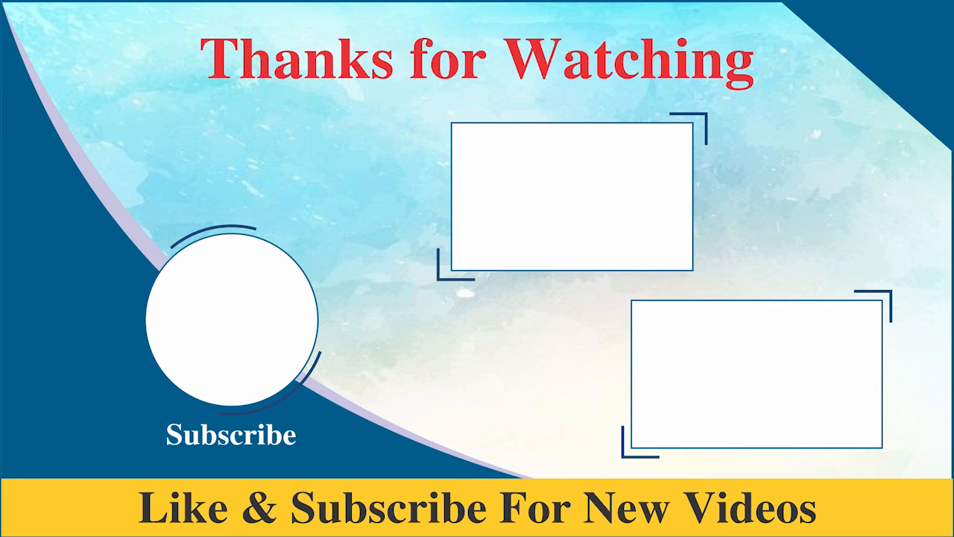